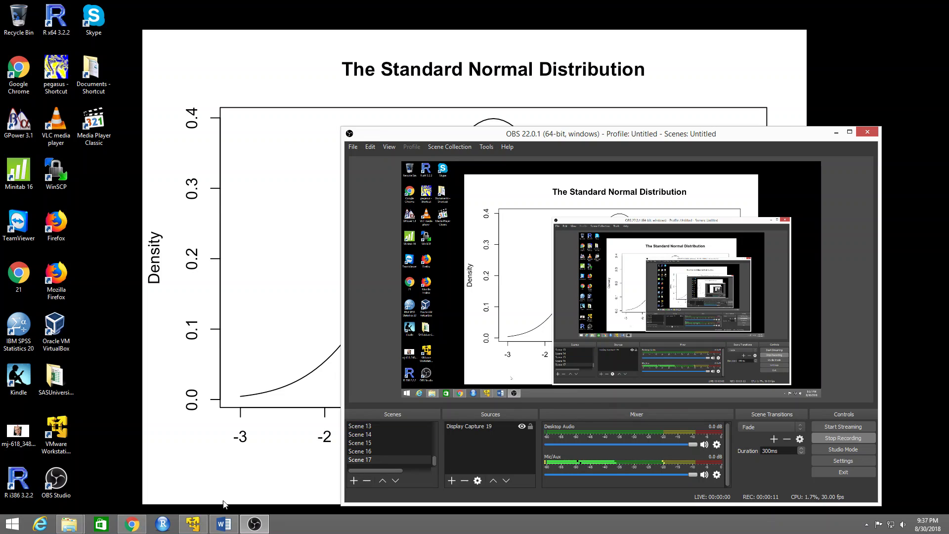
Bring the myfolders File Explorer window to the front.
mouse_move(76, 525)
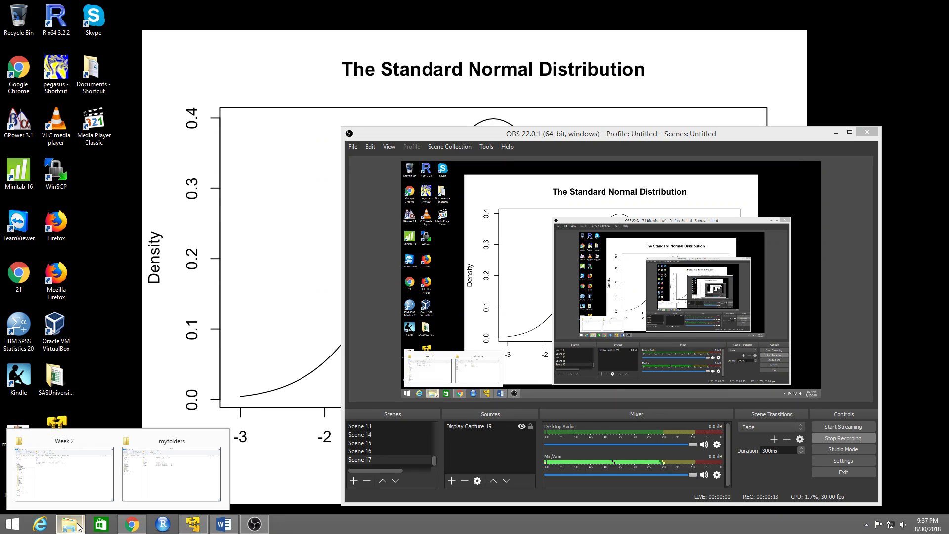
click(157, 487)
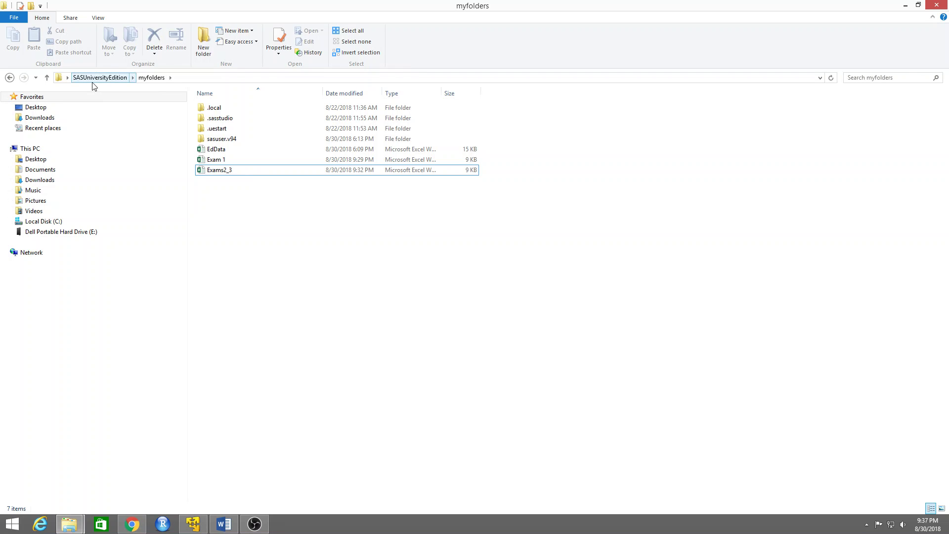
Open the Exam 1 workbook in Excel, then return to the myfolders folder window.
double_click(216, 161)
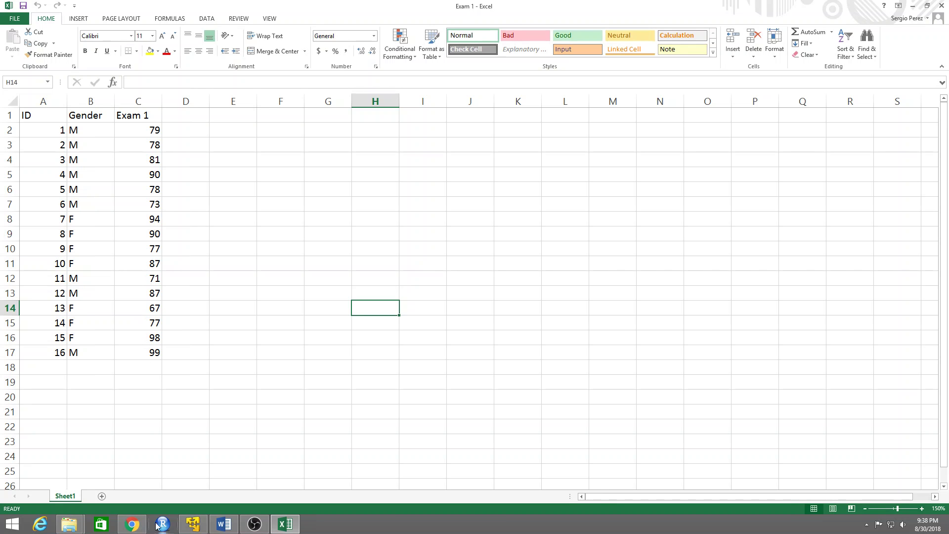
click(143, 528)
click(143, 529)
mouse_move(69, 524)
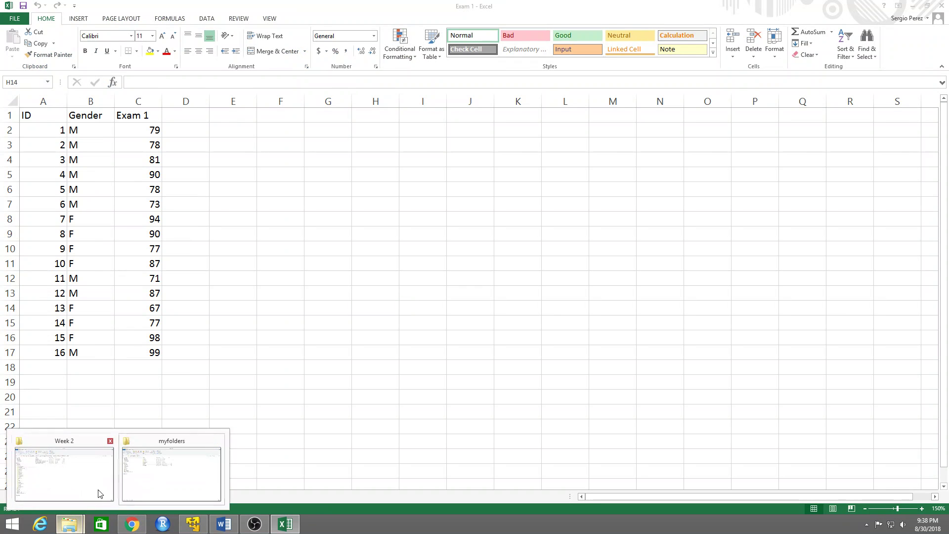
click(154, 487)
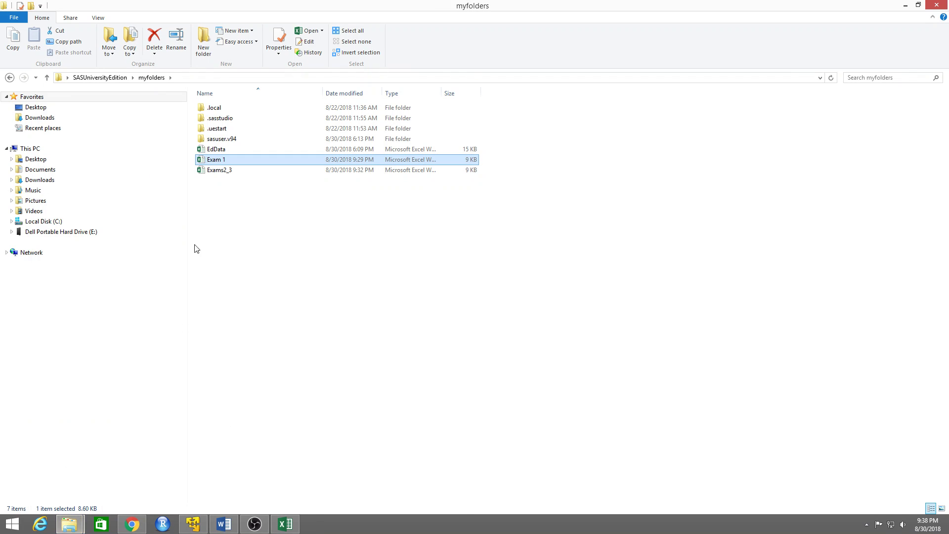
Open Exams2_3 in Excel, zoom in, and highlight the ID column and the Exam 2 and Exam 3 columns.
double_click(223, 173)
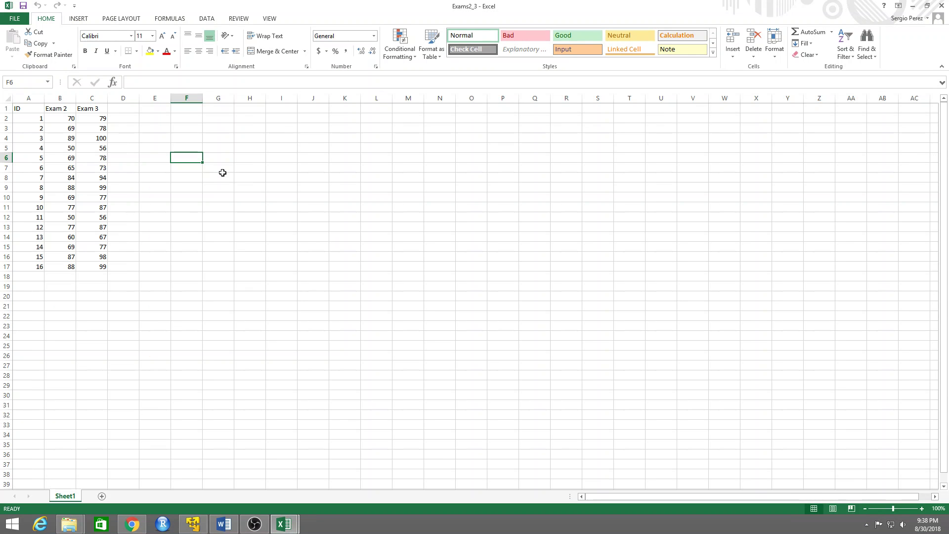
click(921, 509)
click(922, 509)
click(922, 509)
click(922, 509)
click(921, 509)
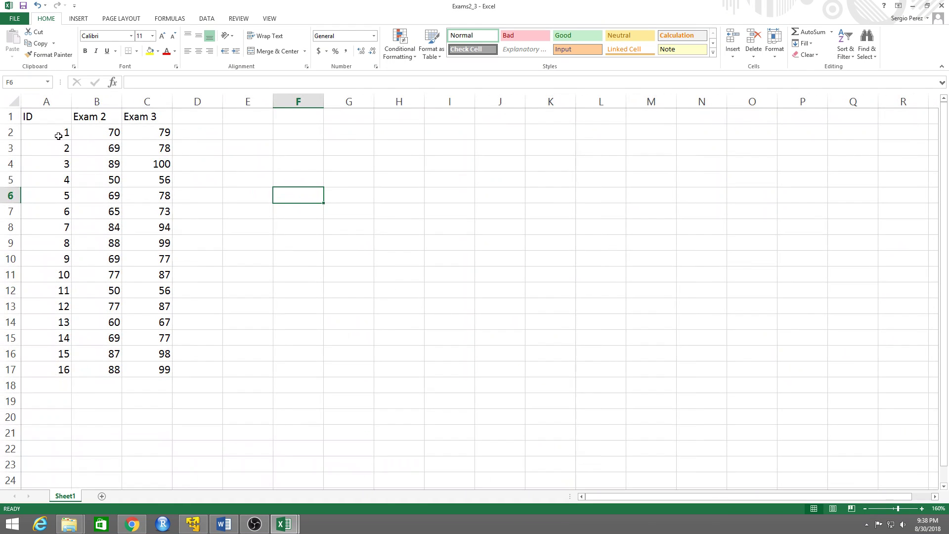
drag(58, 136, 61, 369)
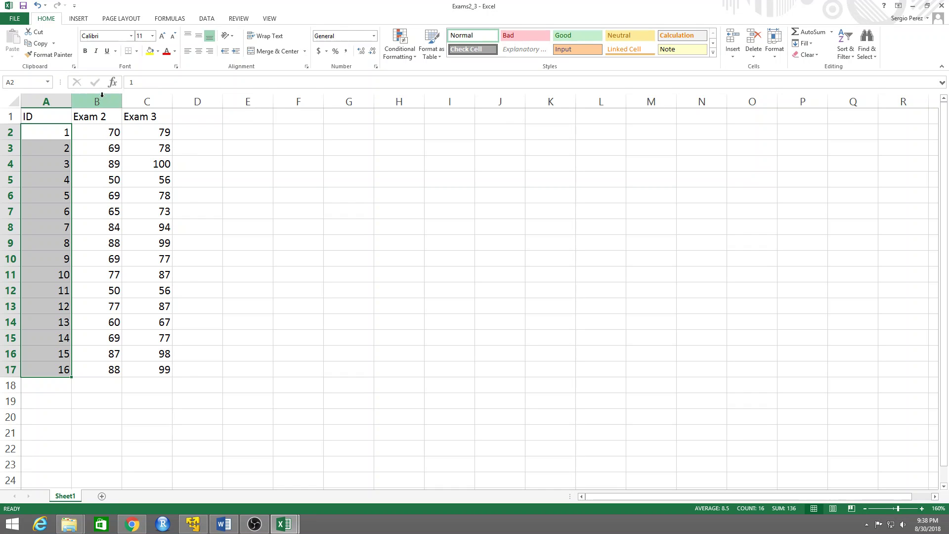
drag(101, 99, 146, 100)
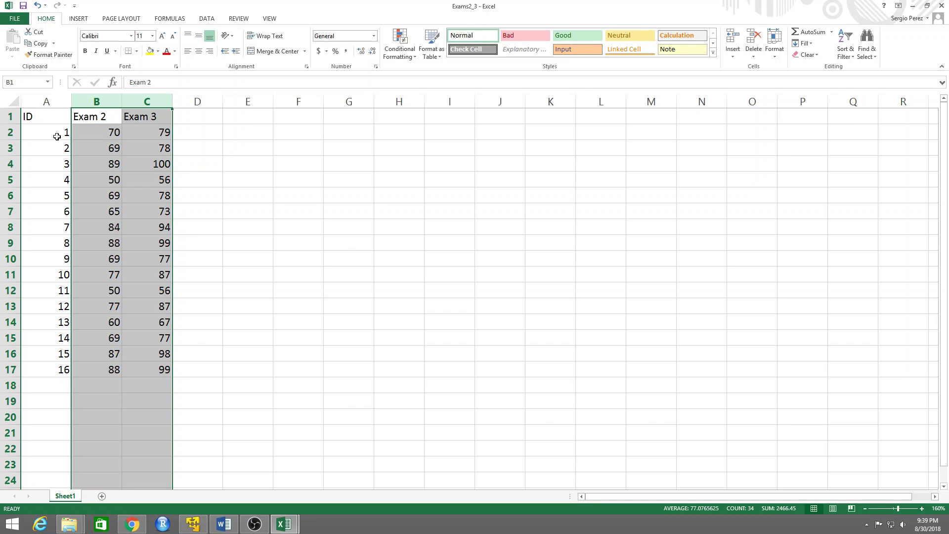
drag(57, 136, 67, 366)
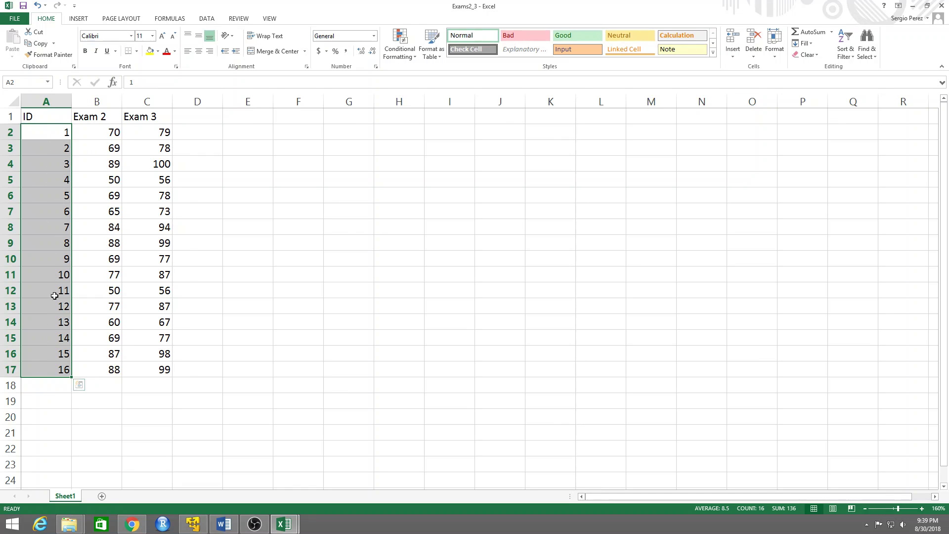
click(44, 130)
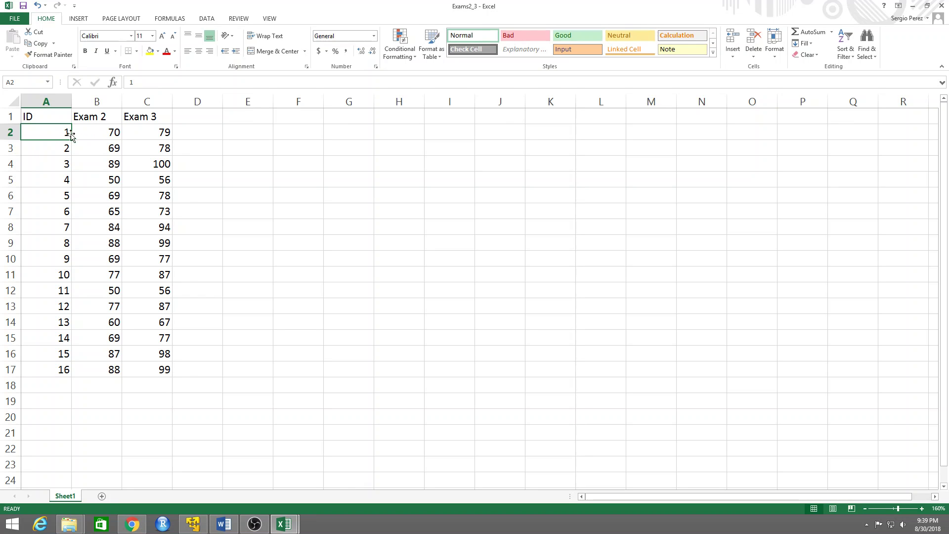
Switch to Exam 1 and highlight the first student's ID, Gender and Exam 1 in A2:C2.
mouse_move(283, 524)
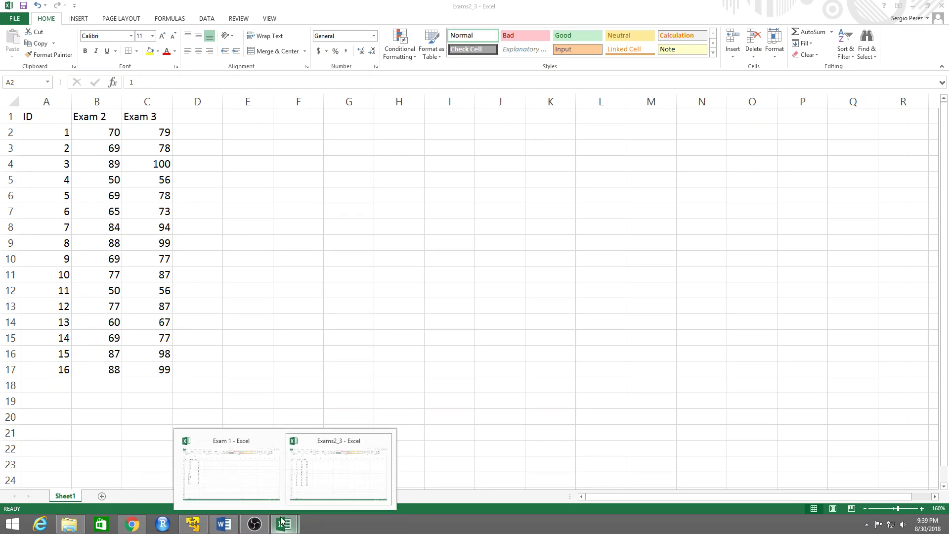
click(202, 472)
click(38, 132)
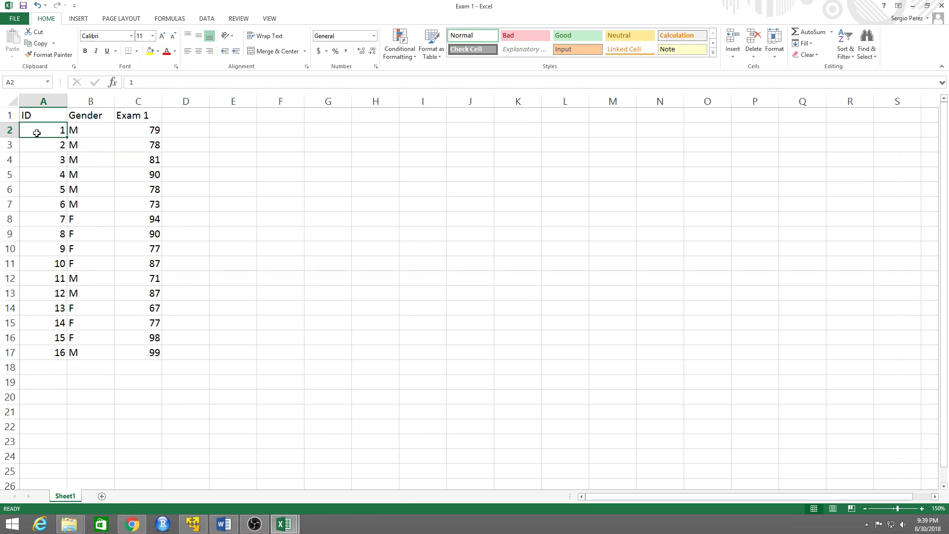
click(75, 129)
click(143, 128)
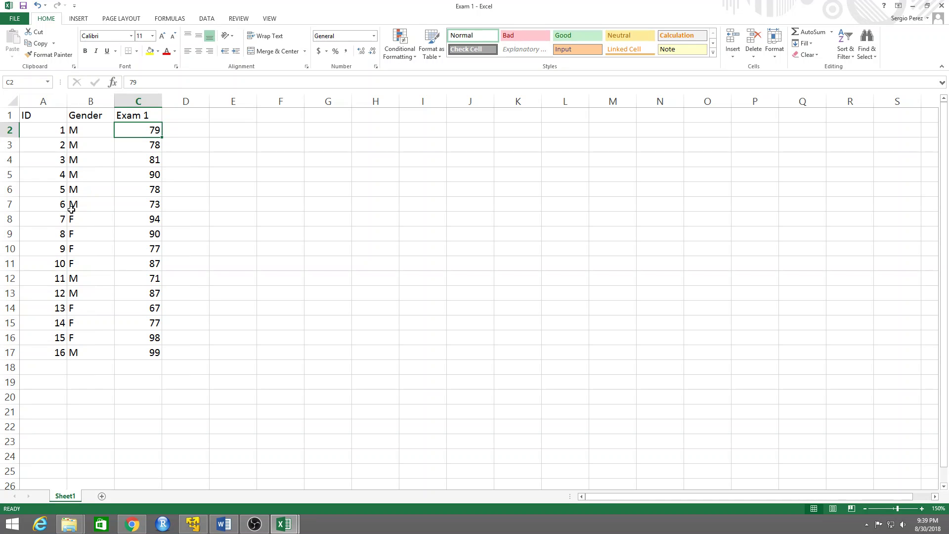
click(292, 527)
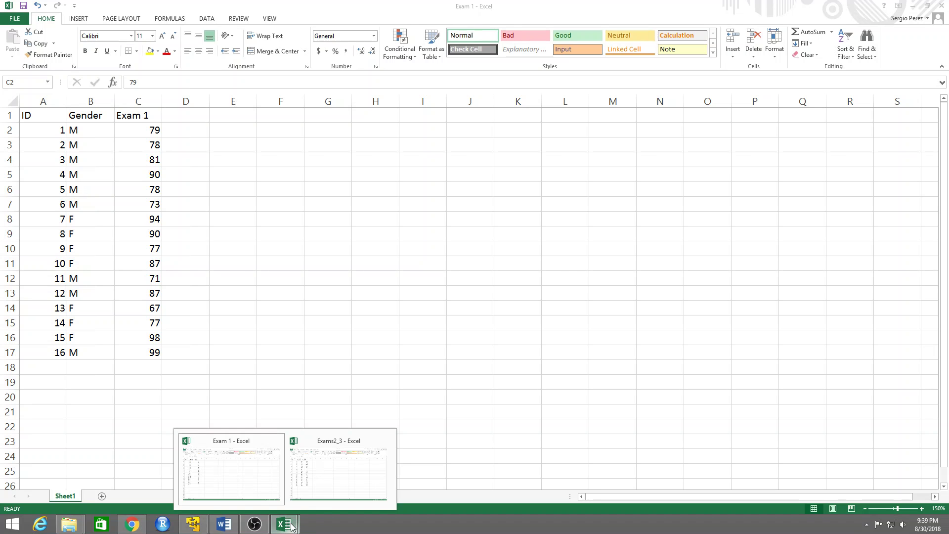
click(267, 485)
Close both the Exam 1 and Exams2_3 workbooks and switch to SAS Studio in Chrome.
click(942, 5)
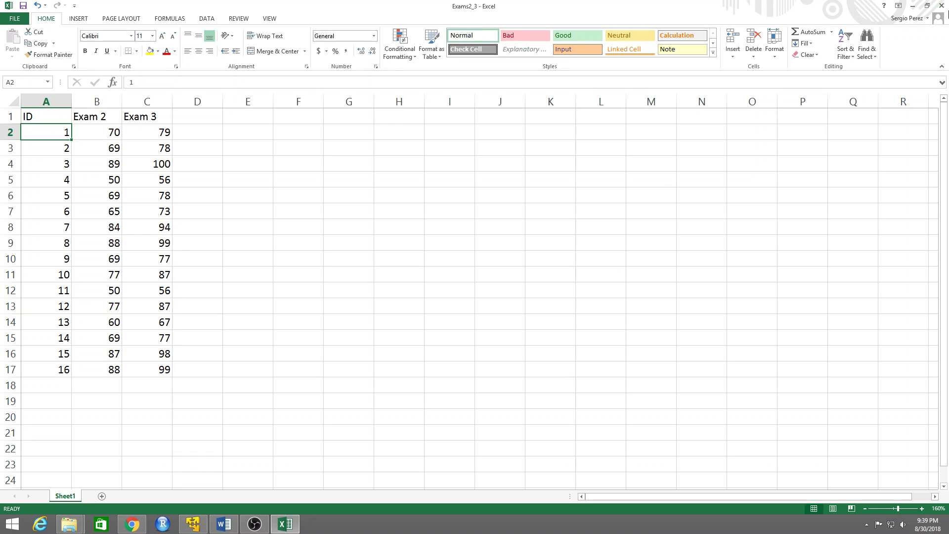
click(942, 6)
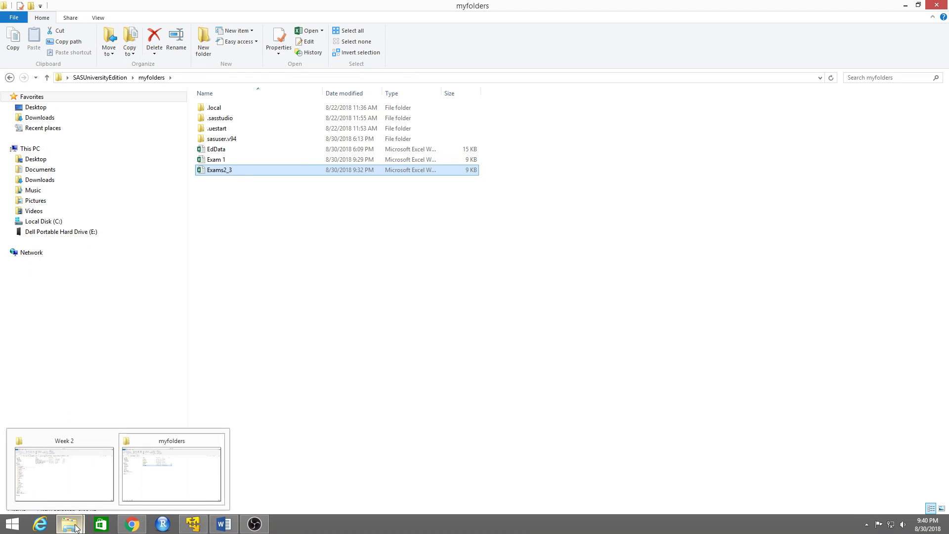
click(127, 526)
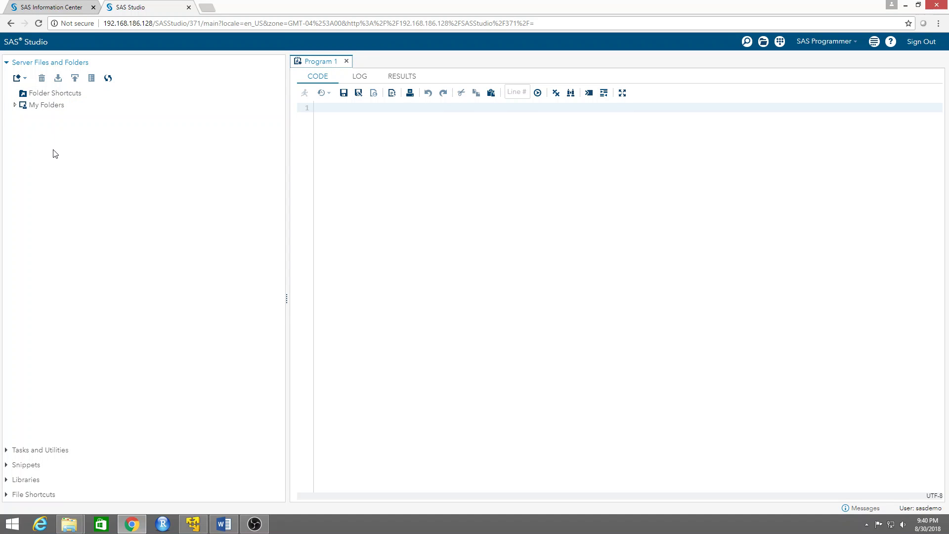
Expand Tasks and Utilities > Utilities and start a new Import Data task.
click(14, 451)
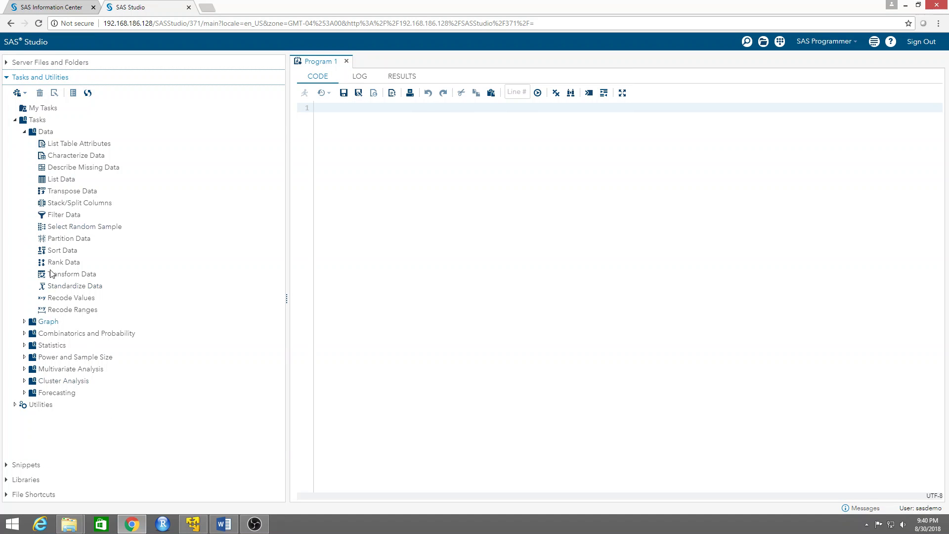
click(15, 120)
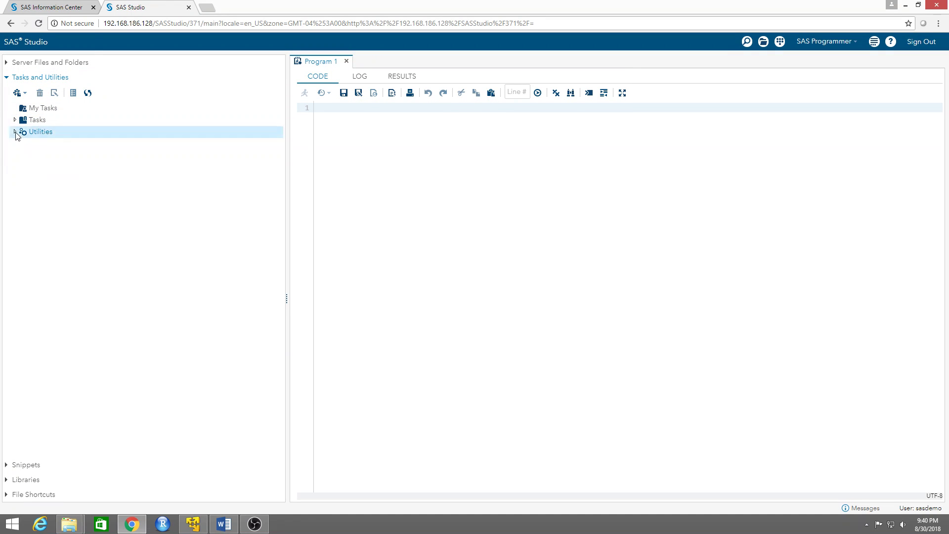
click(16, 132)
click(43, 144)
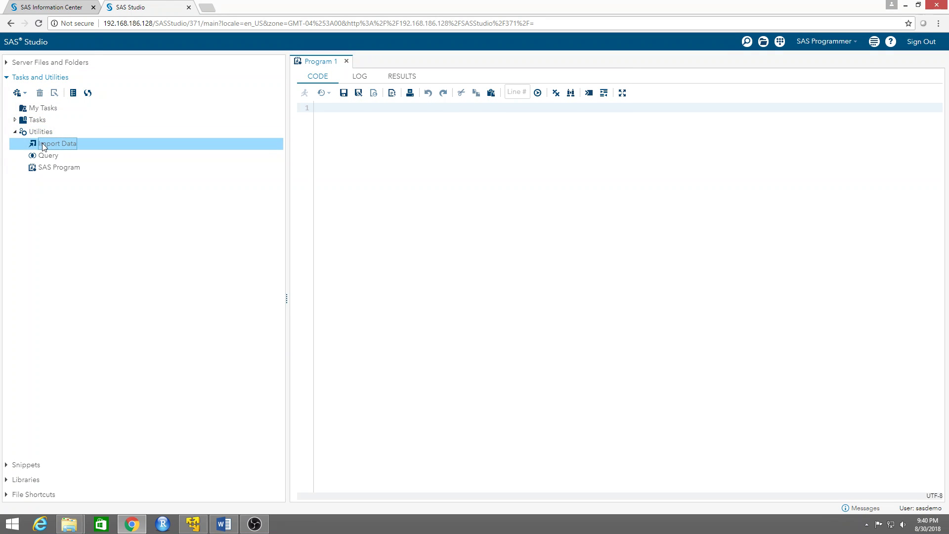
double_click(61, 143)
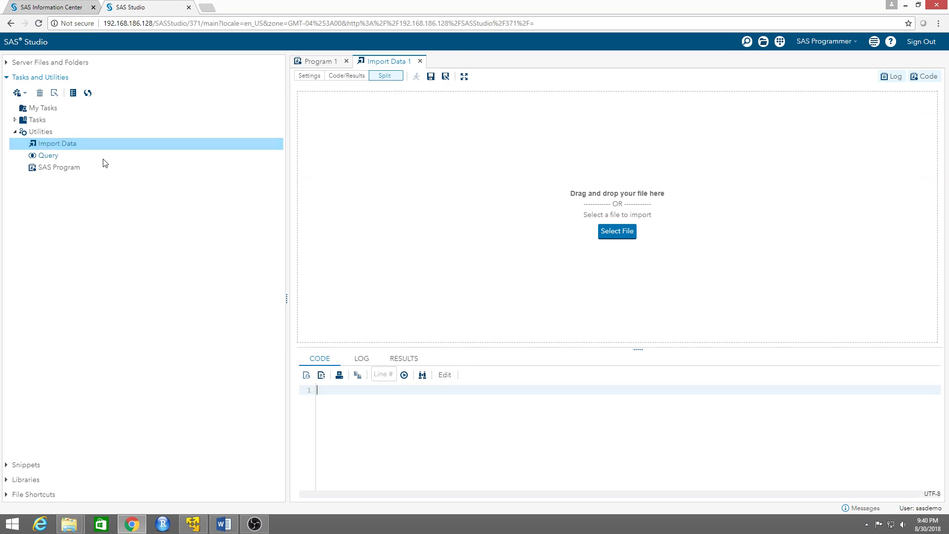
Import Exam 1.xlsx with output data set WORK.Exam1 and run the import.
click(627, 238)
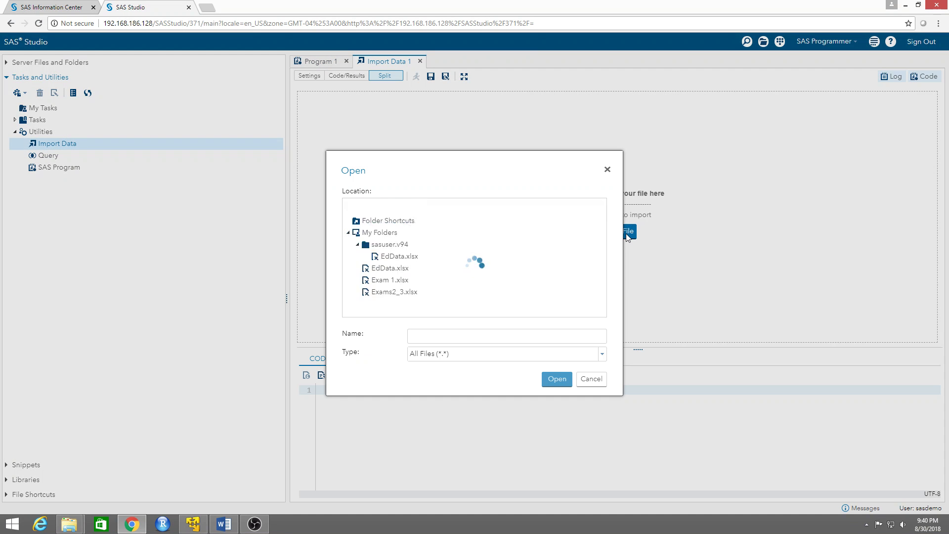
double_click(396, 265)
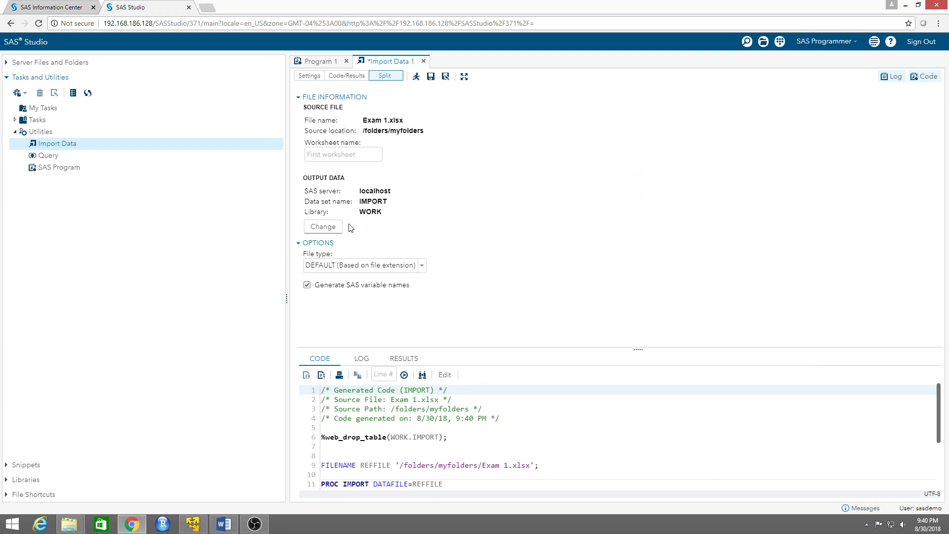
click(325, 228)
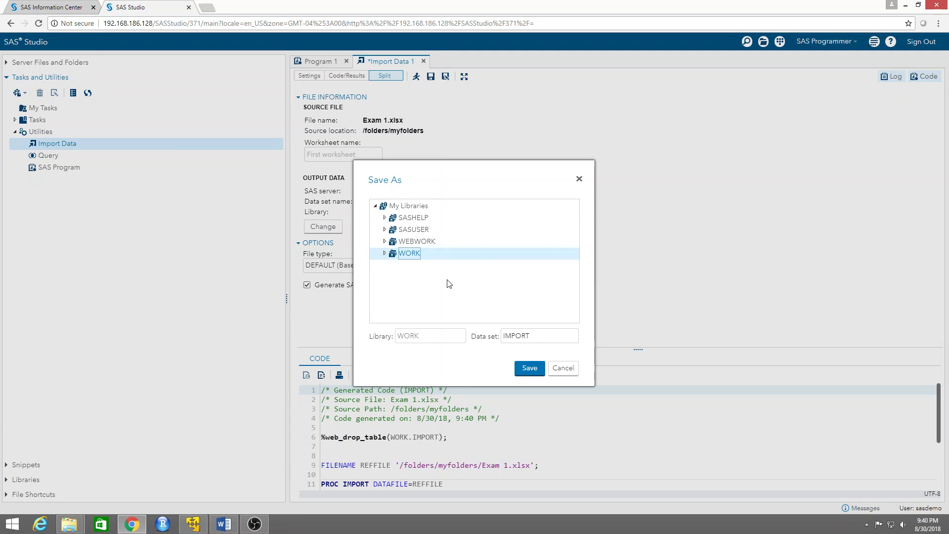
drag(533, 338, 503, 340)
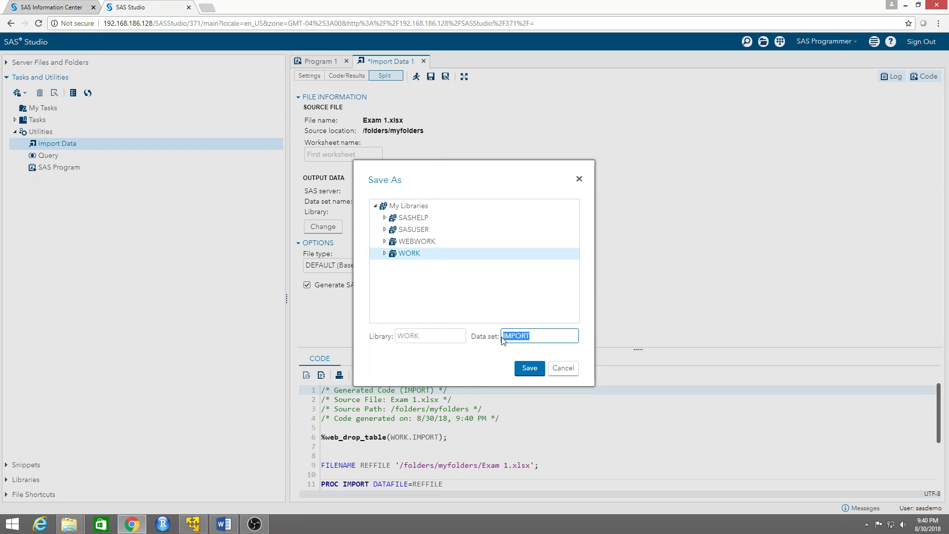
text(Exam1)
click(529, 369)
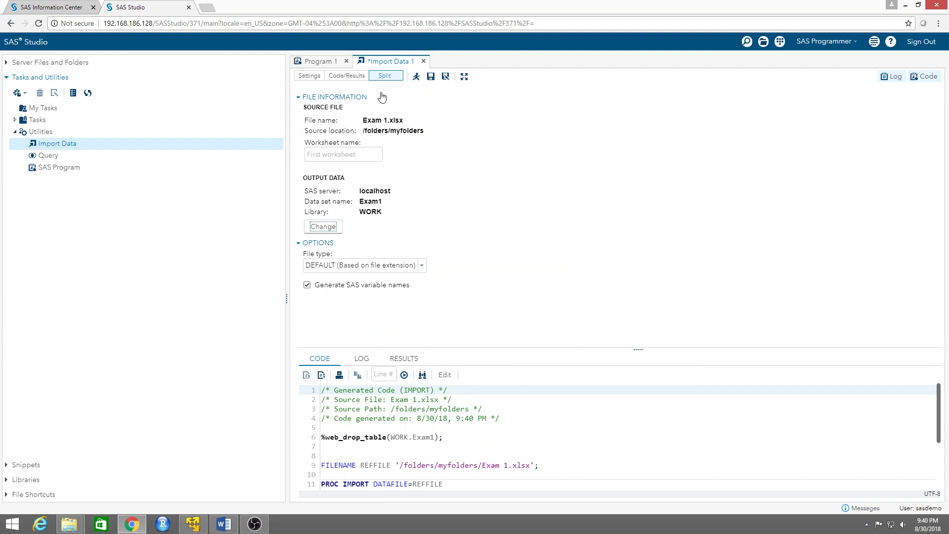
click(416, 77)
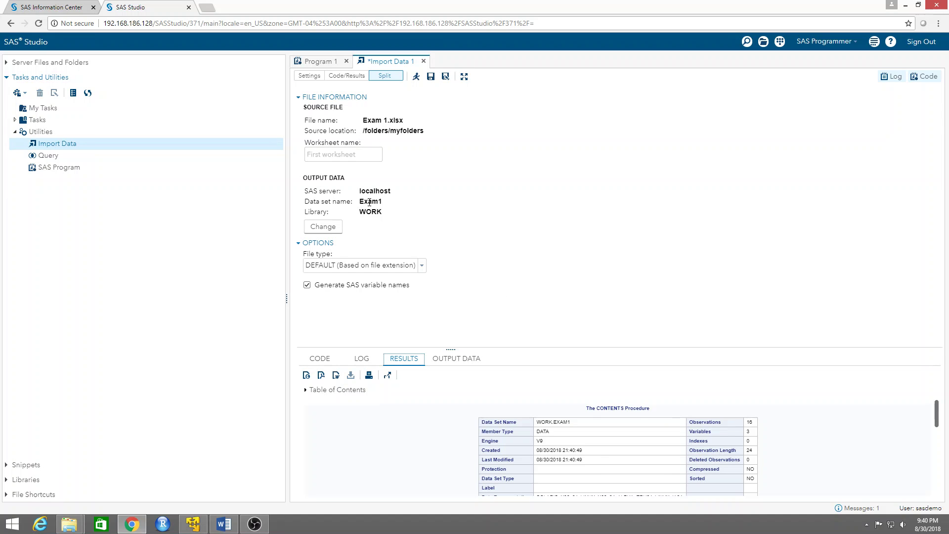
Open the WORK.EXAM1 table from Libraries and scroll through its 16 rows.
click(24, 480)
scroll(122, 382, down, 20)
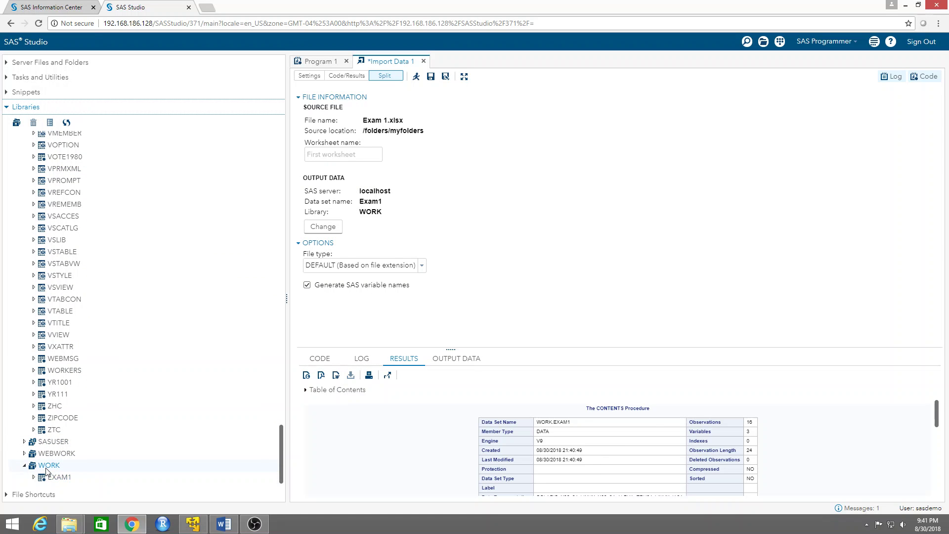
double_click(64, 479)
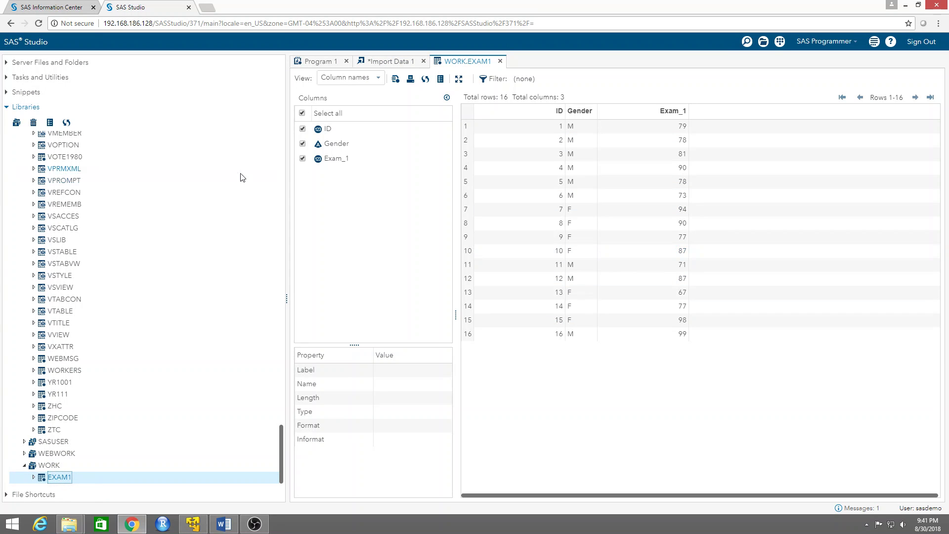
drag(282, 428, 281, 117)
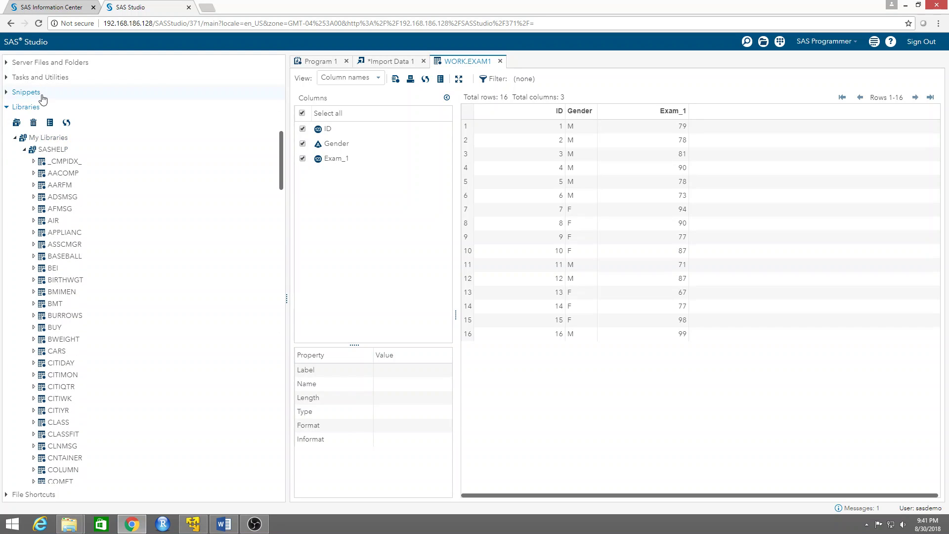
click(7, 79)
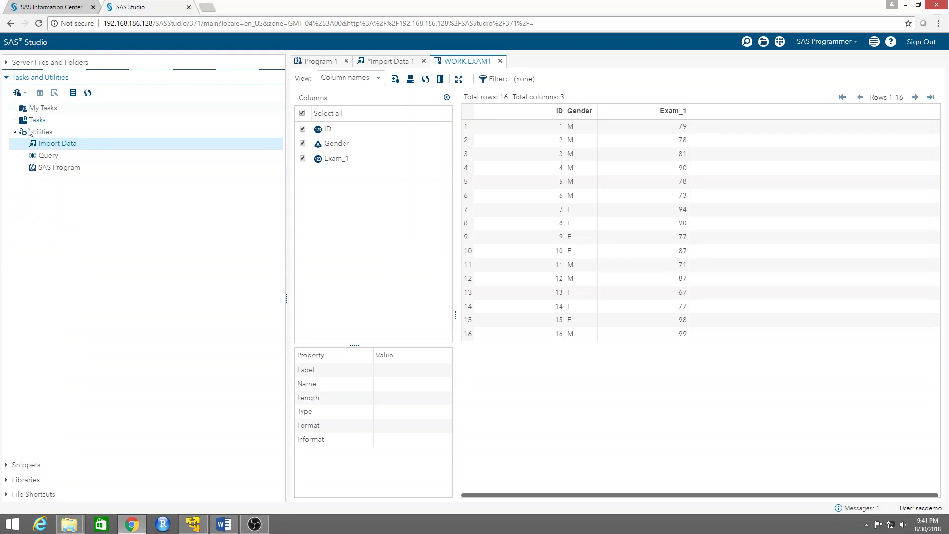
Start another Import Data task, pick Exams2_3.xlsx, name the output WORK.Exam2_3, and run it.
double_click(32, 144)
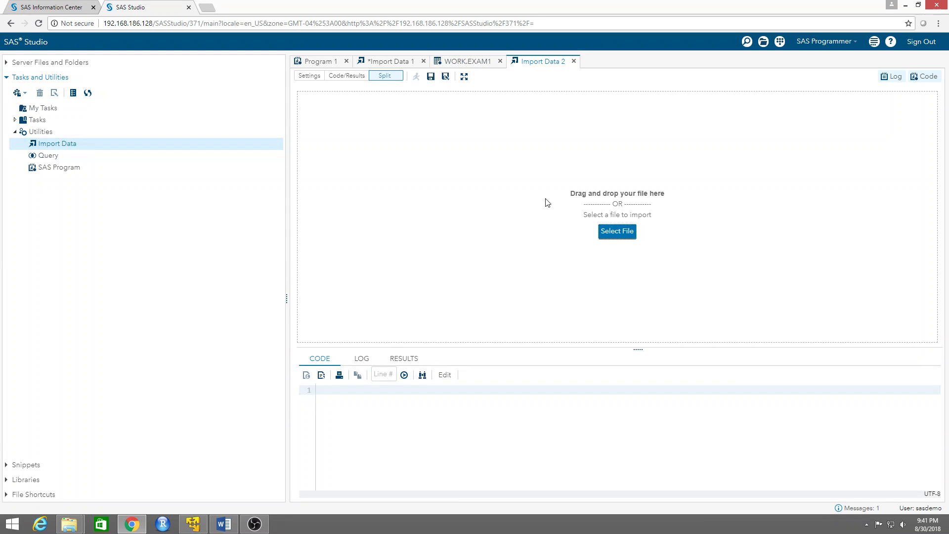
click(612, 232)
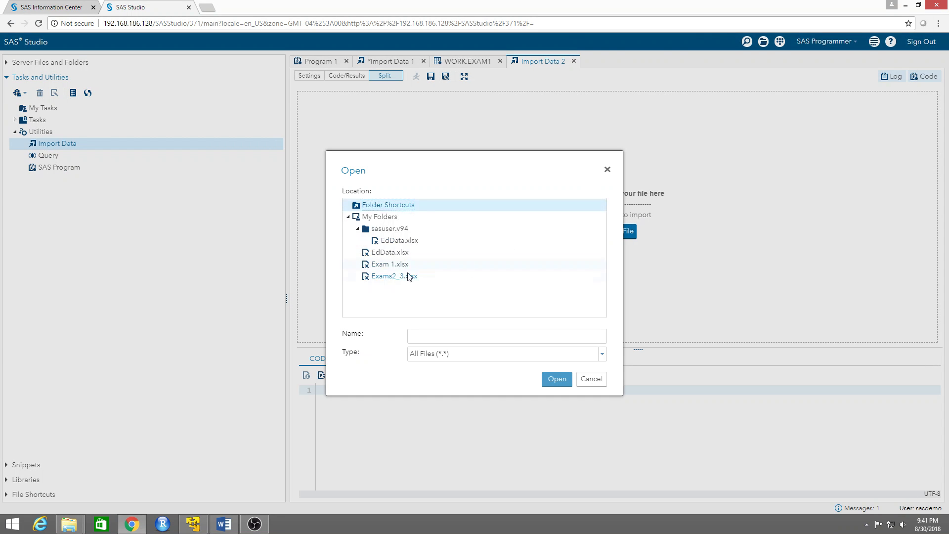
double_click(407, 277)
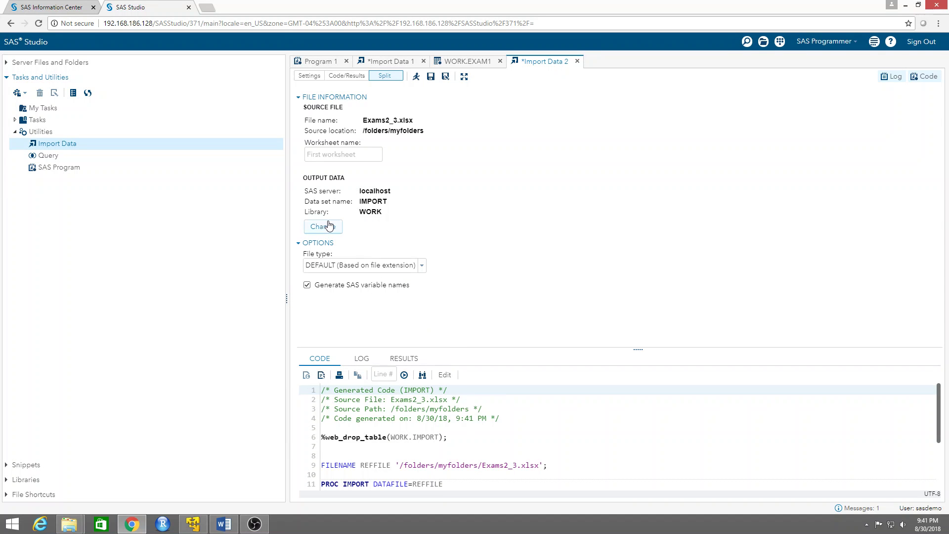
click(327, 225)
click(543, 335)
click(543, 335)
text(Exam2_3)
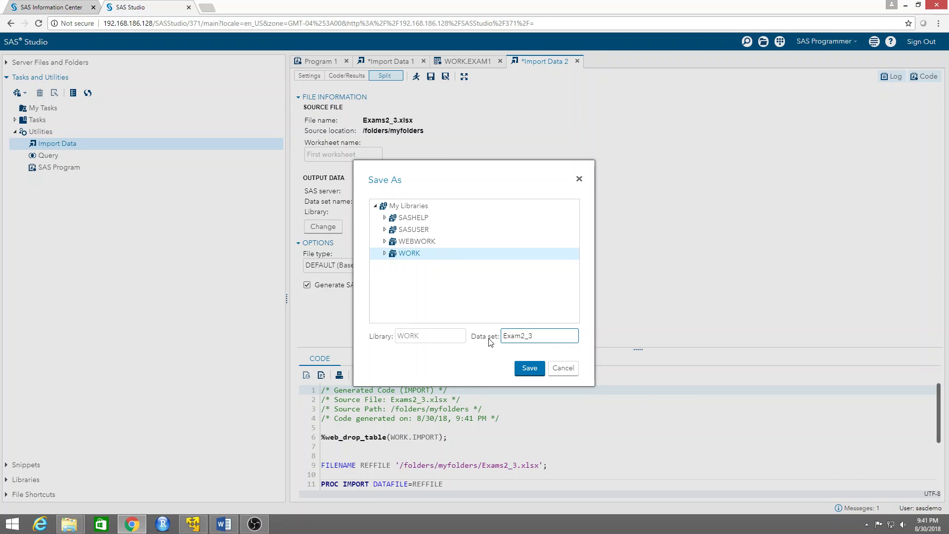
click(529, 368)
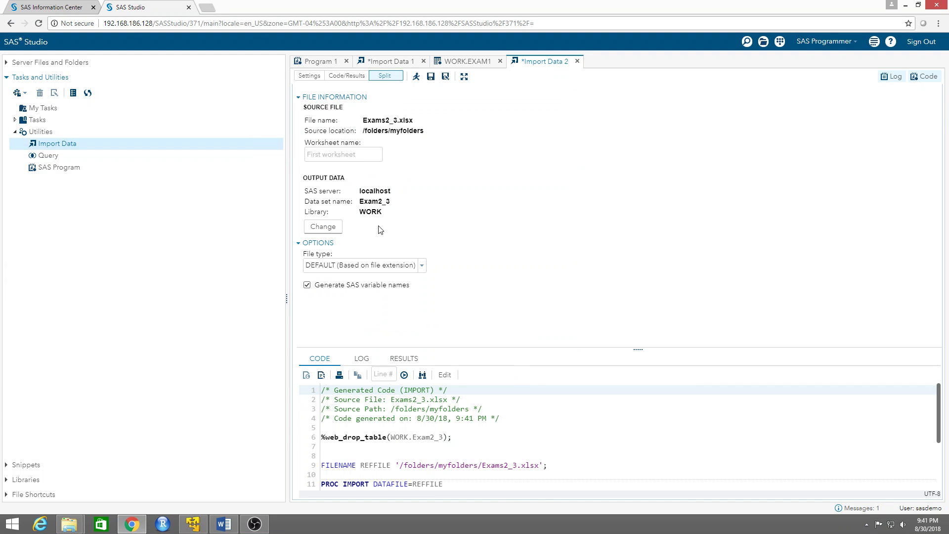
click(417, 78)
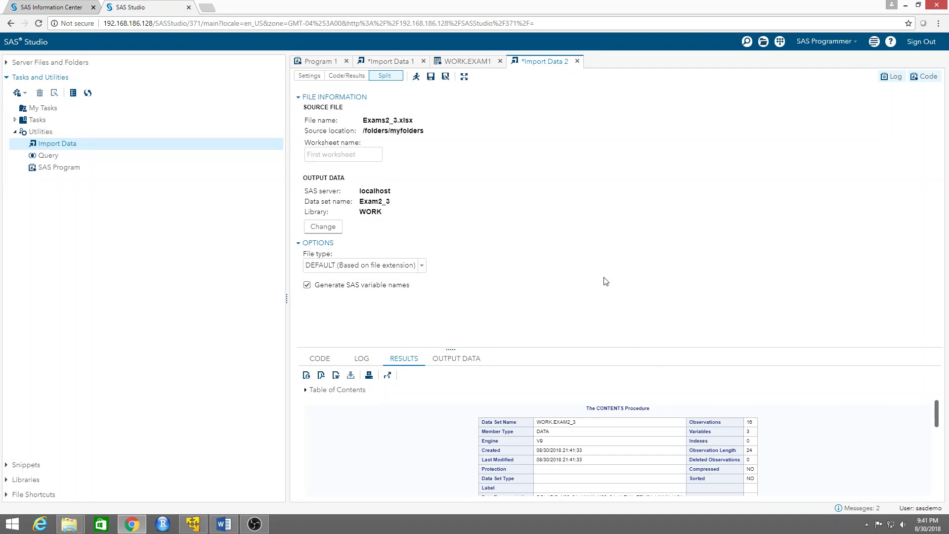
Open the WORK.EXAM2_3 table from the Libraries pane.
click(26, 479)
scroll(79, 396, down, 10)
scroll(82, 391, down, 10)
click(64, 477)
double_click(69, 479)
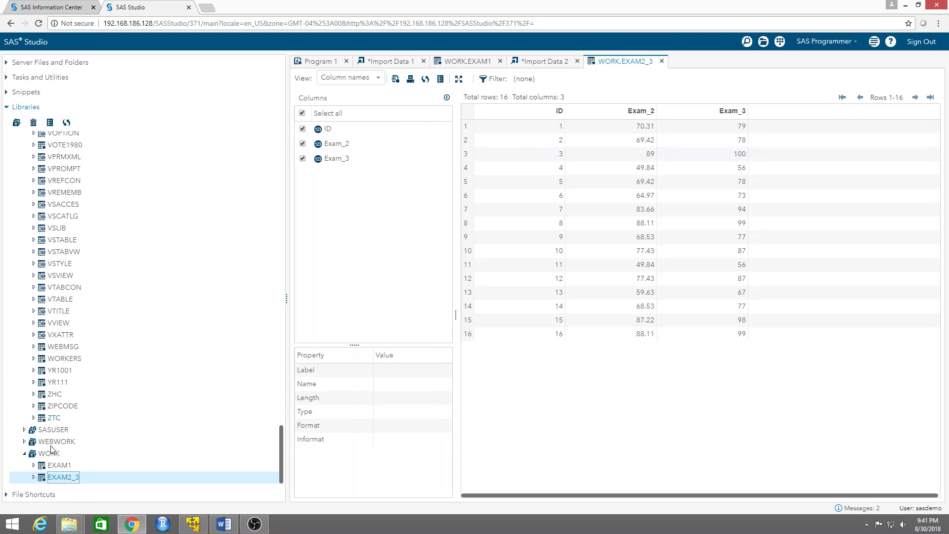
Point out the EXAM1 and EXAM2_3 tables in WORK and scroll the EXAM2_3 data.
click(63, 469)
click(67, 477)
click(65, 467)
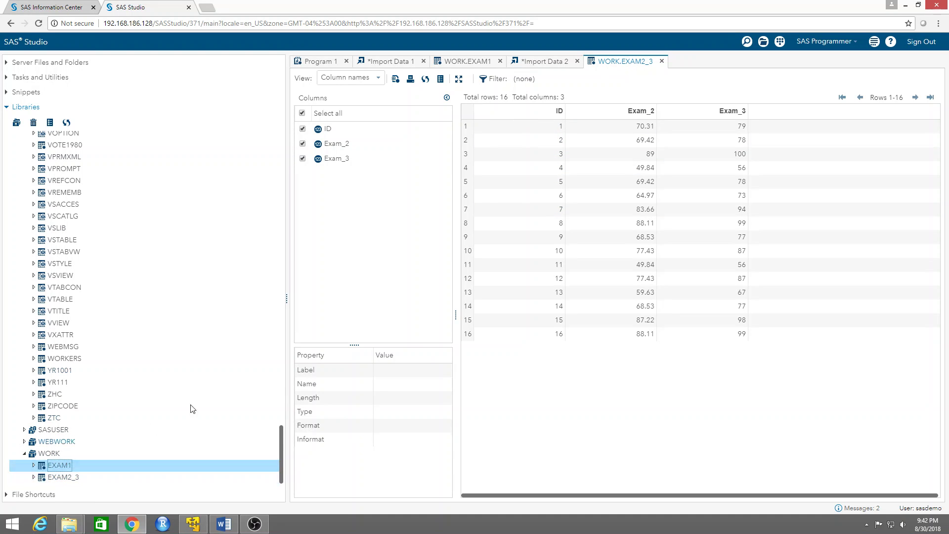
click(65, 479)
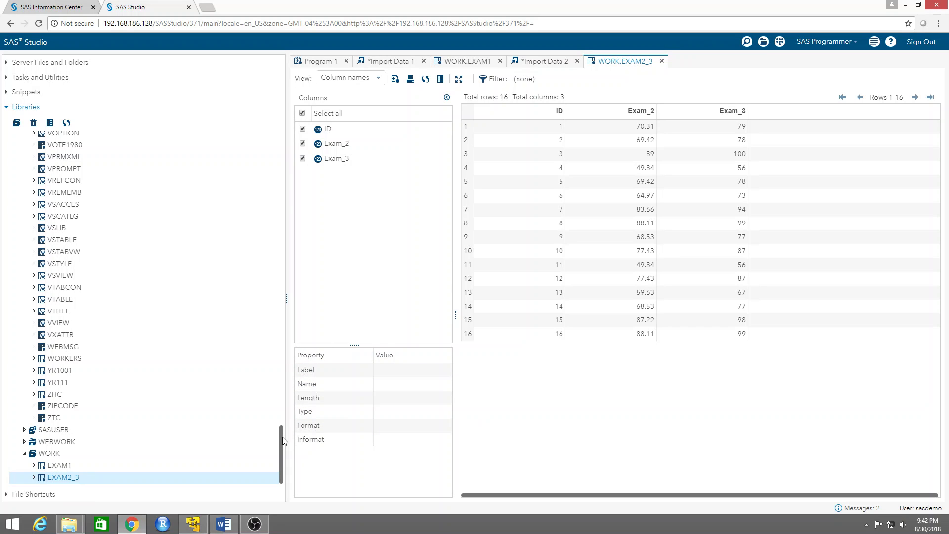
drag(283, 437, 303, 124)
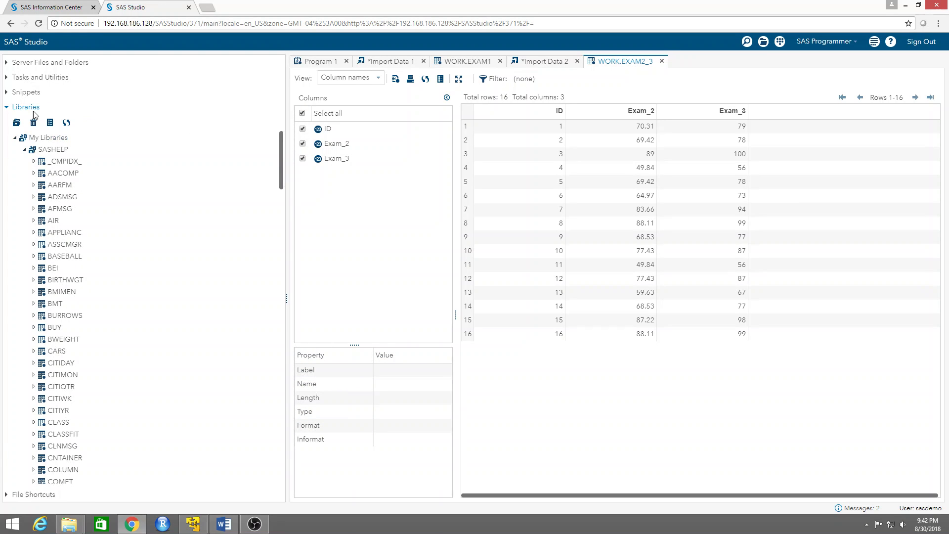
Start a new query from Tasks and Utilities > Utilities > Query.
click(9, 108)
click(7, 79)
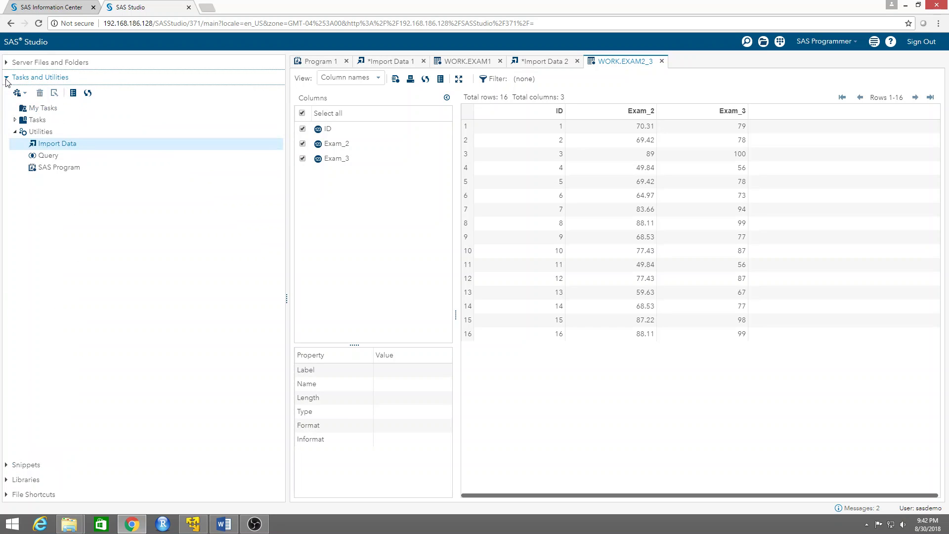
double_click(52, 156)
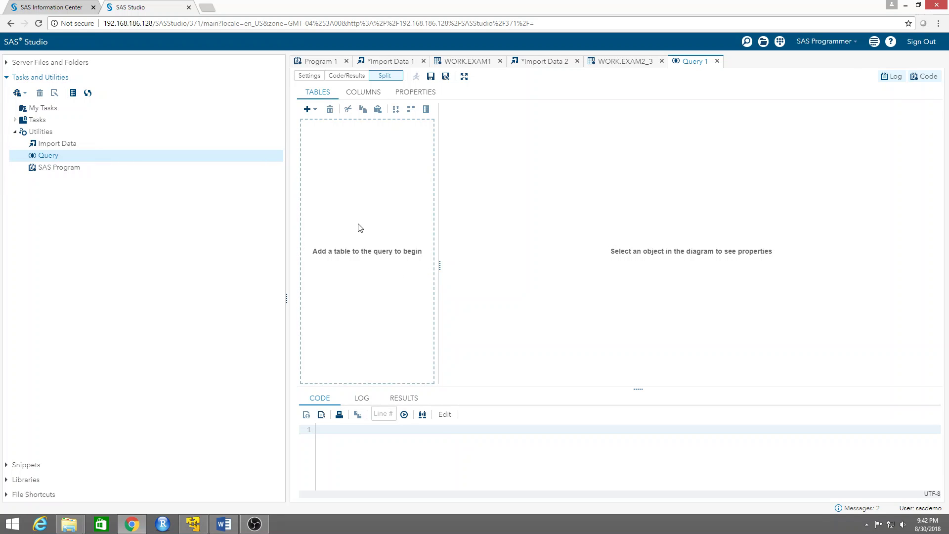
Drag the EXAM1 and EXAM2_3 tables from the WORK library onto the query canvas.
click(13, 479)
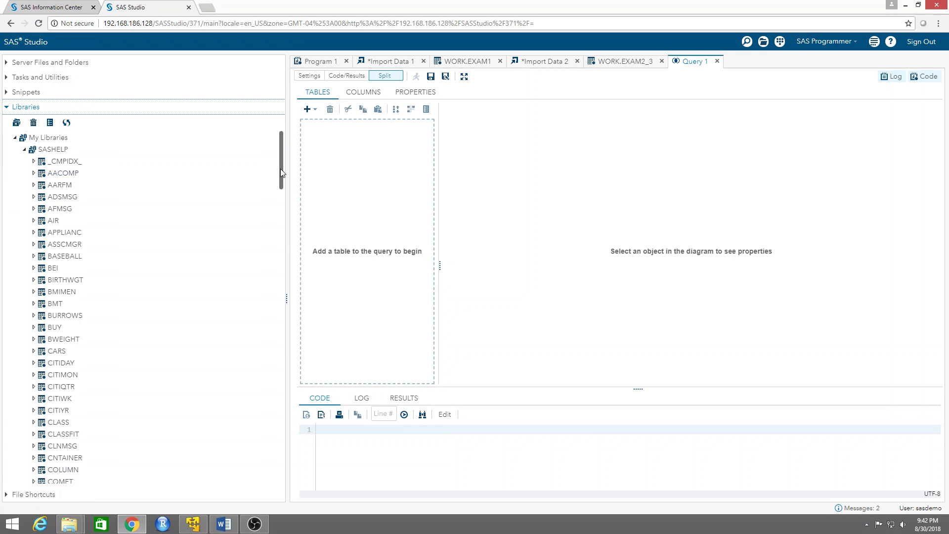
scroll(280, 168, down, 10)
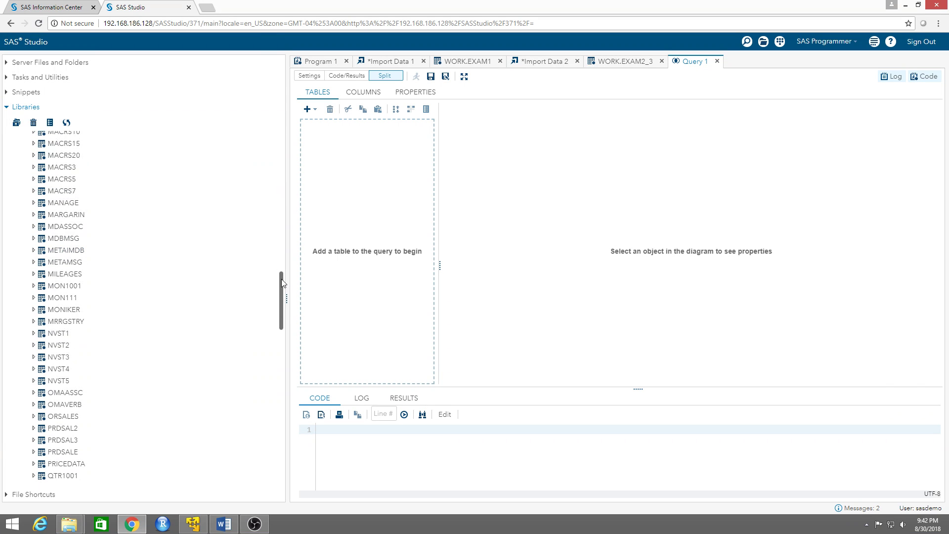
drag(282, 276, 272, 458)
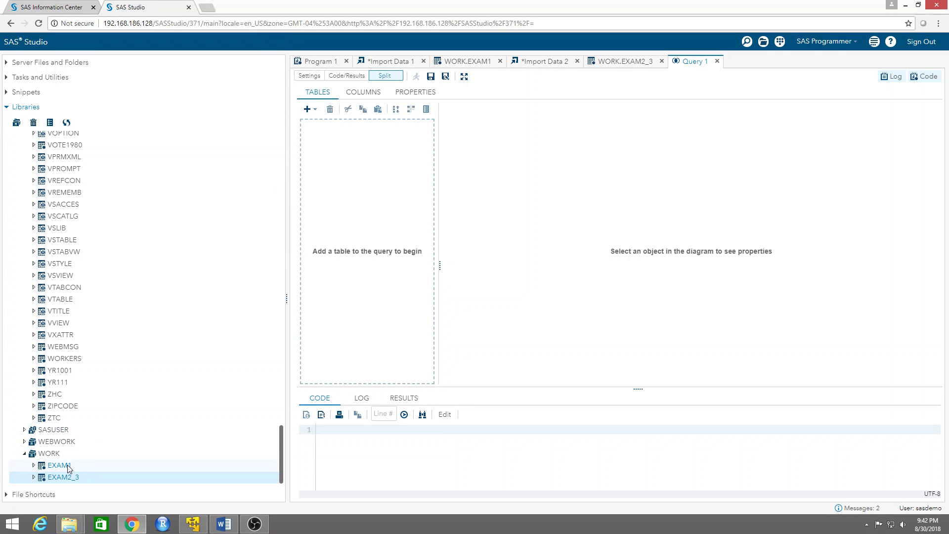
drag(68, 469, 355, 251)
drag(69, 478, 395, 346)
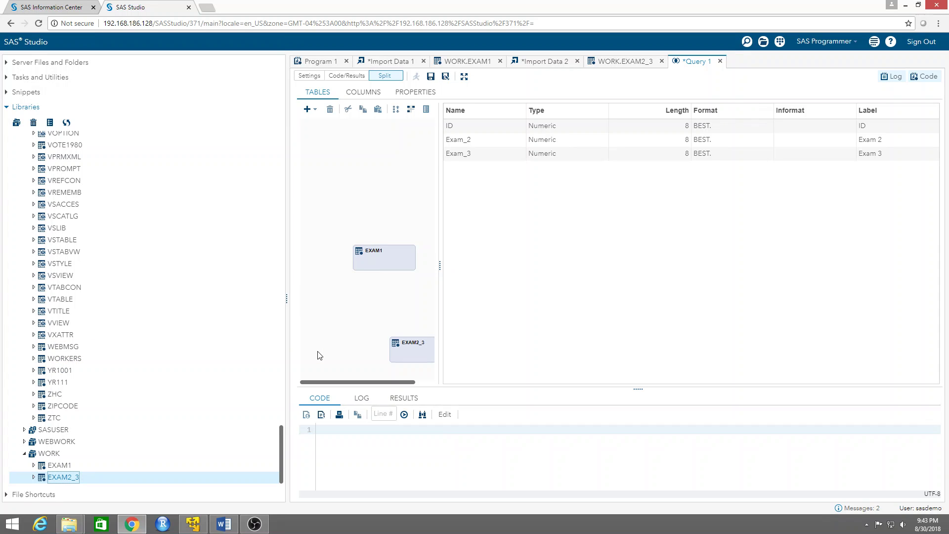
Create an inner join with EXAM1 as the left table and EXAM2_3 as the right, on ID = ID.
click(314, 110)
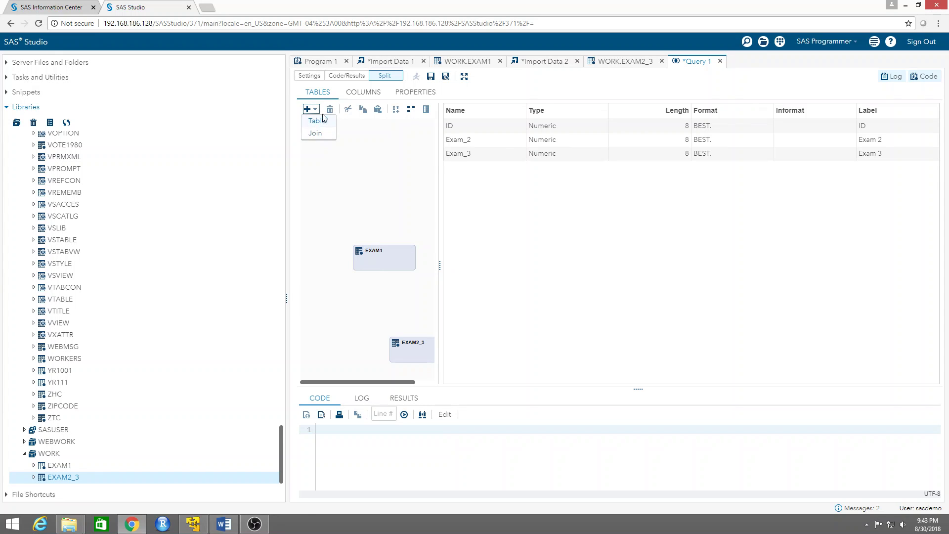
click(317, 133)
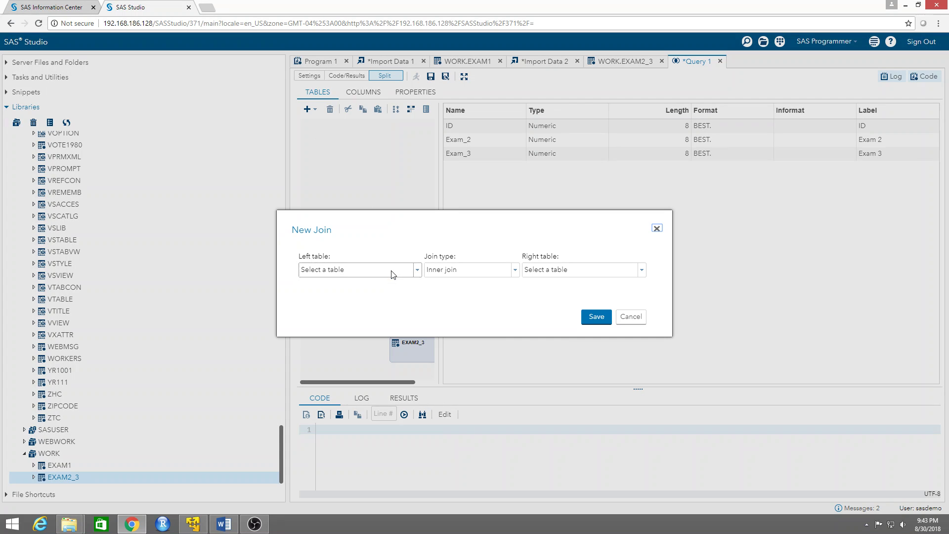
click(417, 271)
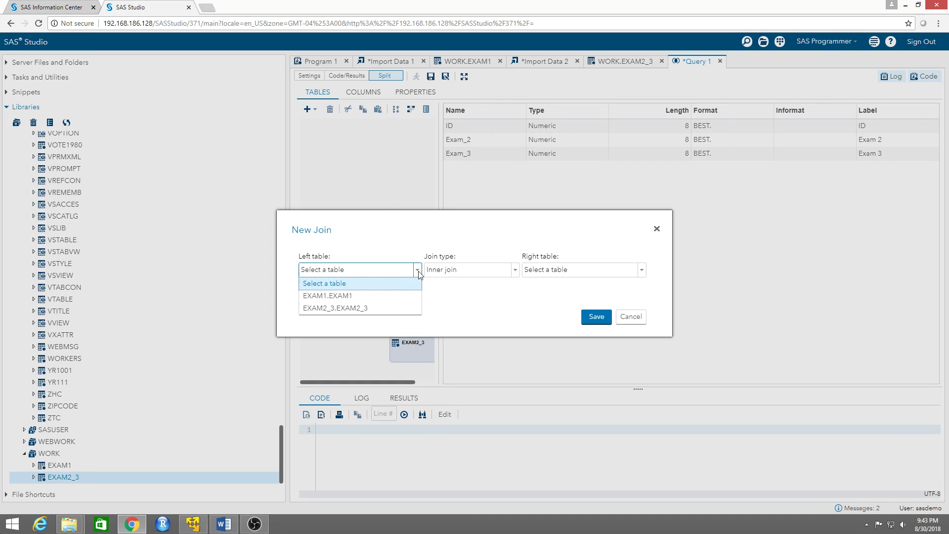
click(379, 297)
click(642, 271)
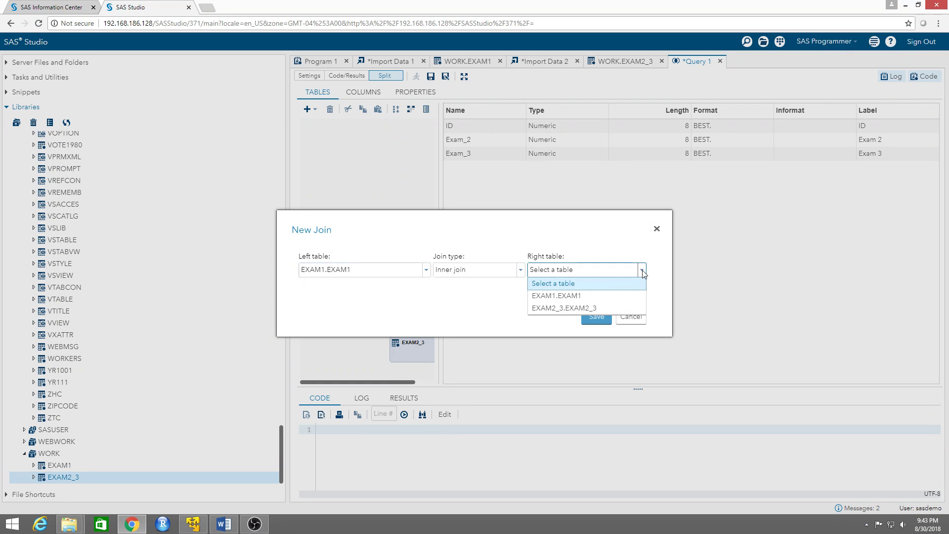
click(579, 309)
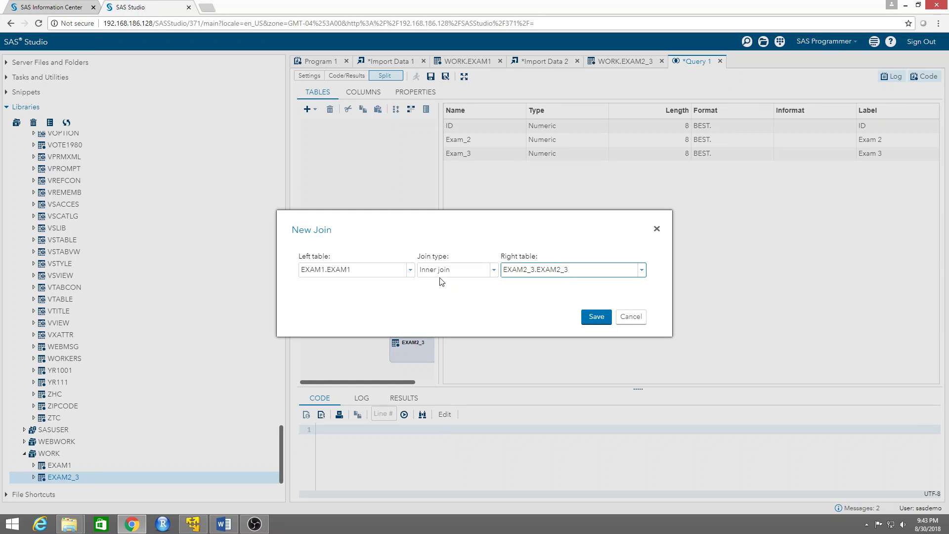
click(493, 269)
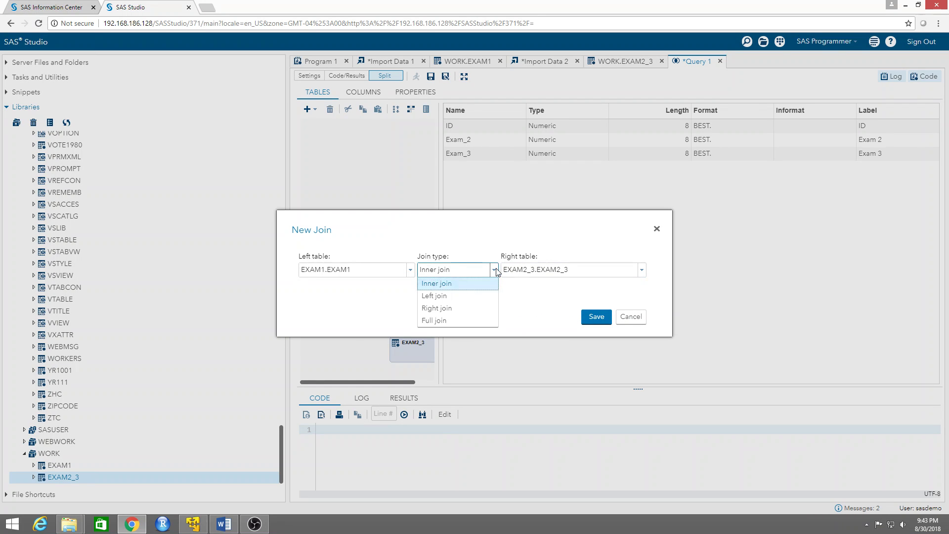
click(463, 284)
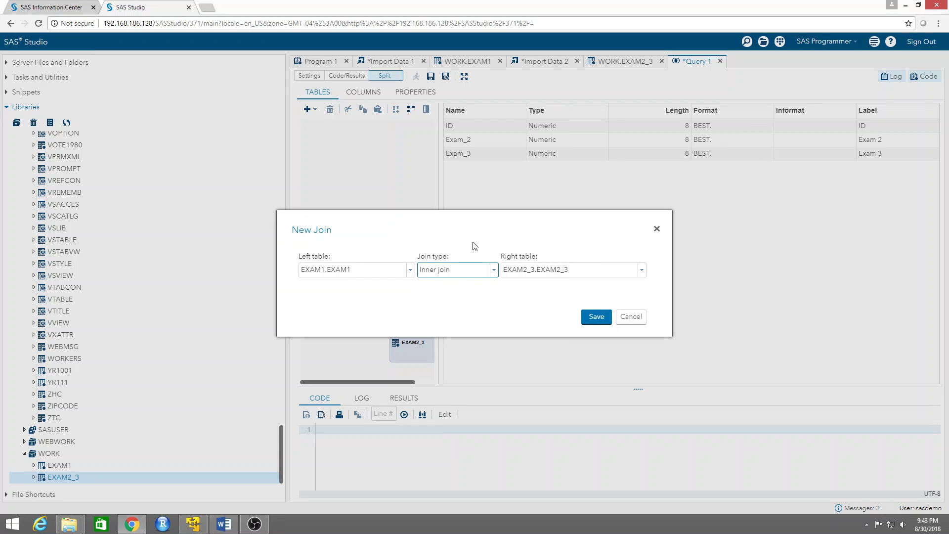
click(603, 317)
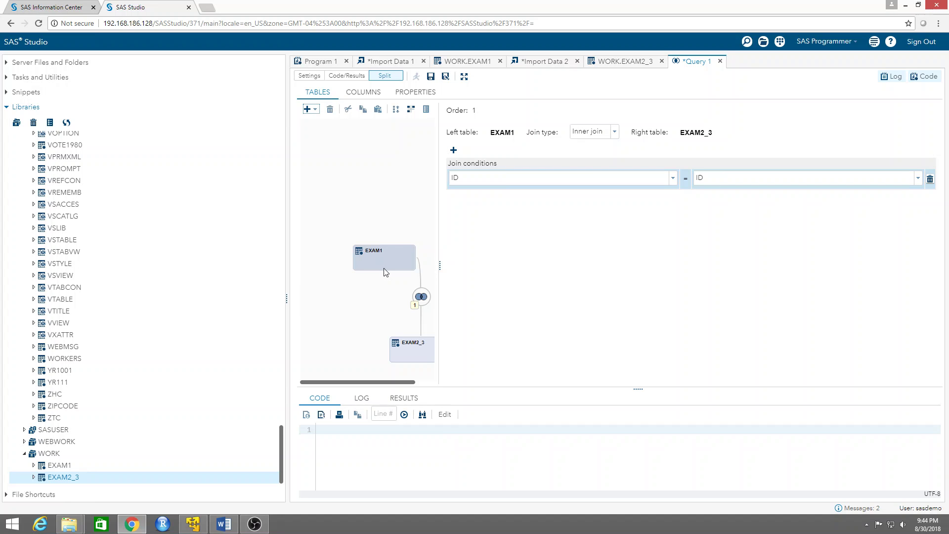
On the Columns tab, add EXAM1's ID, Gender and Exam_1 columns to the query output.
click(363, 92)
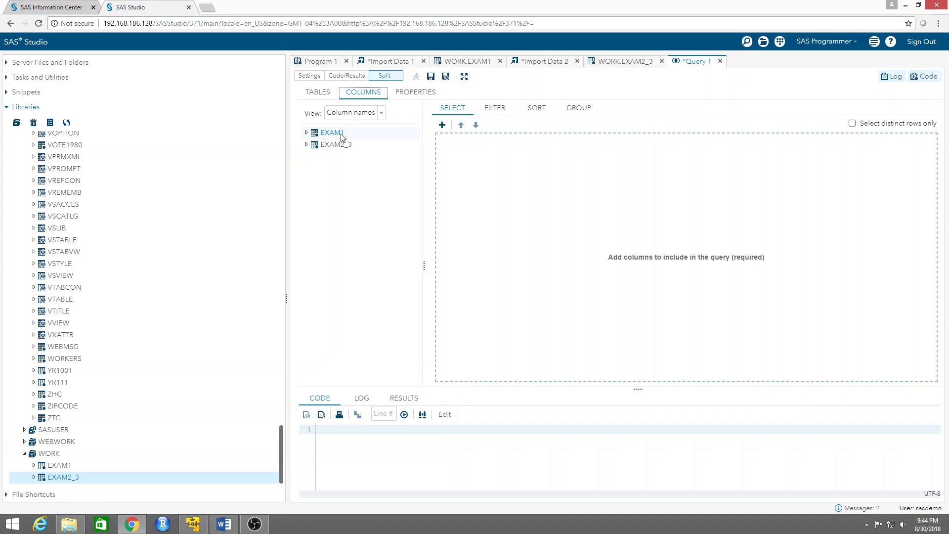
click(341, 137)
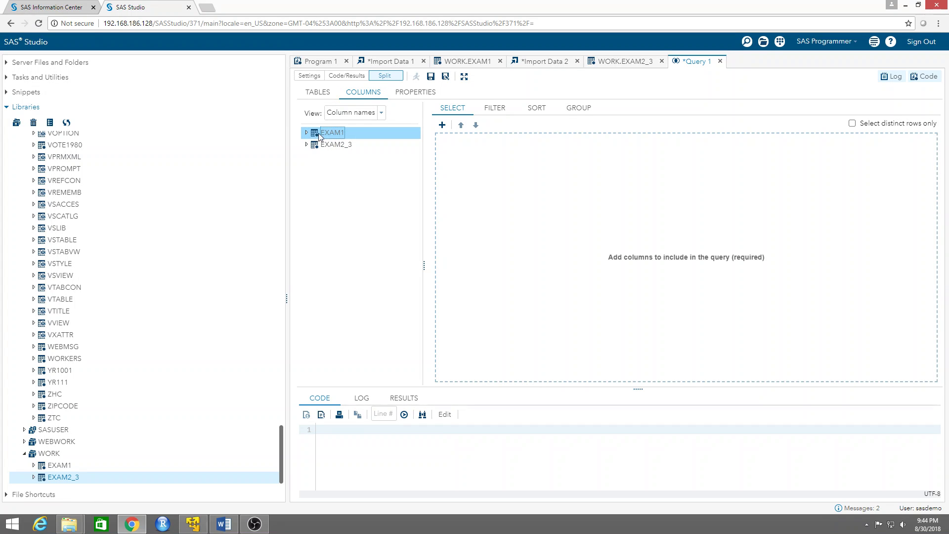
click(306, 133)
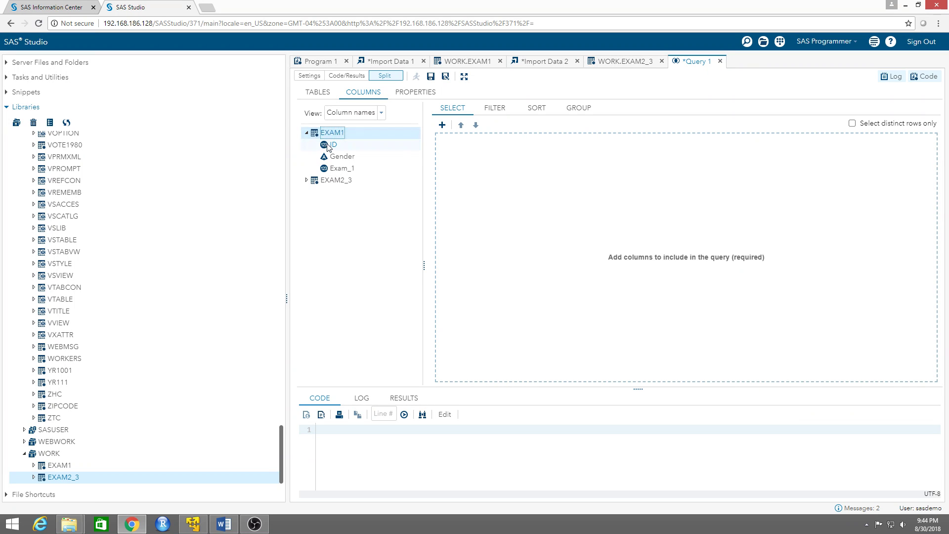
click(329, 146)
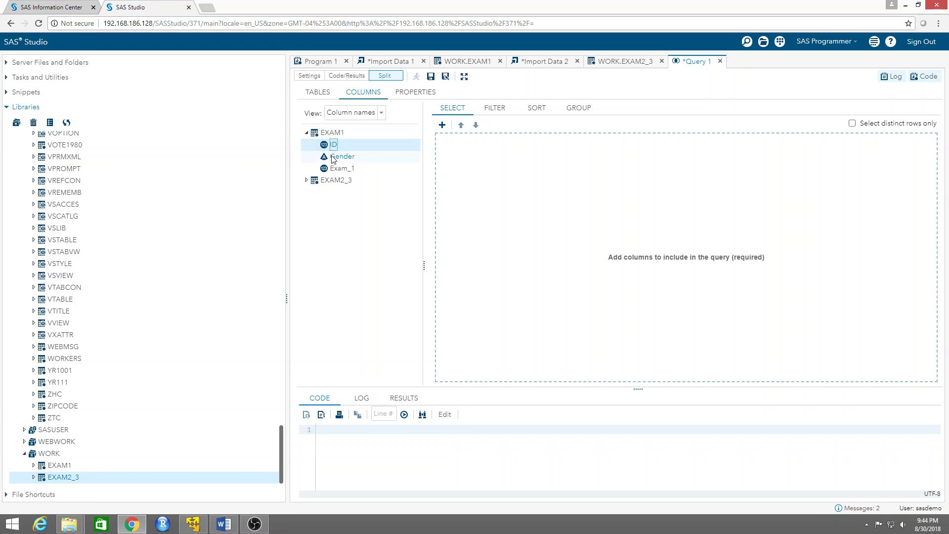
ctrl+click(340, 156)
ctrl+click(331, 168)
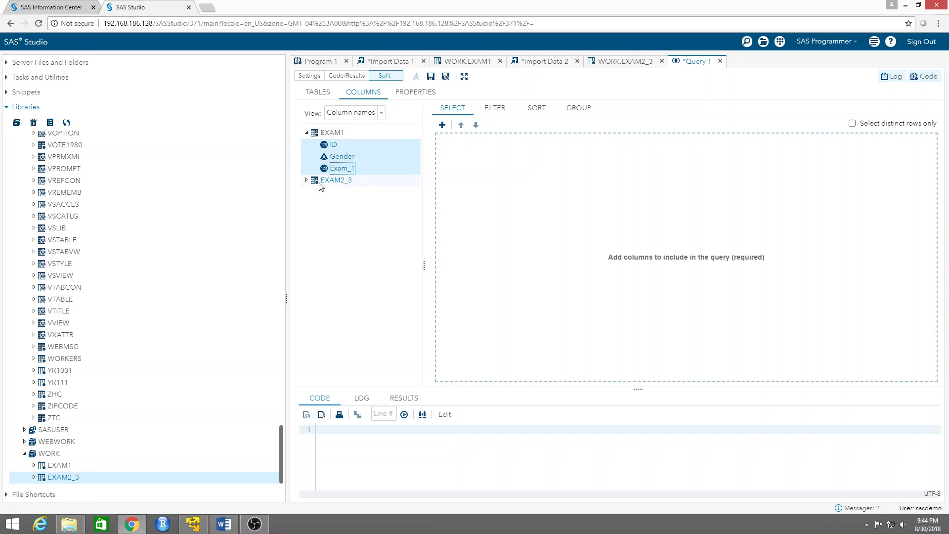
click(324, 181)
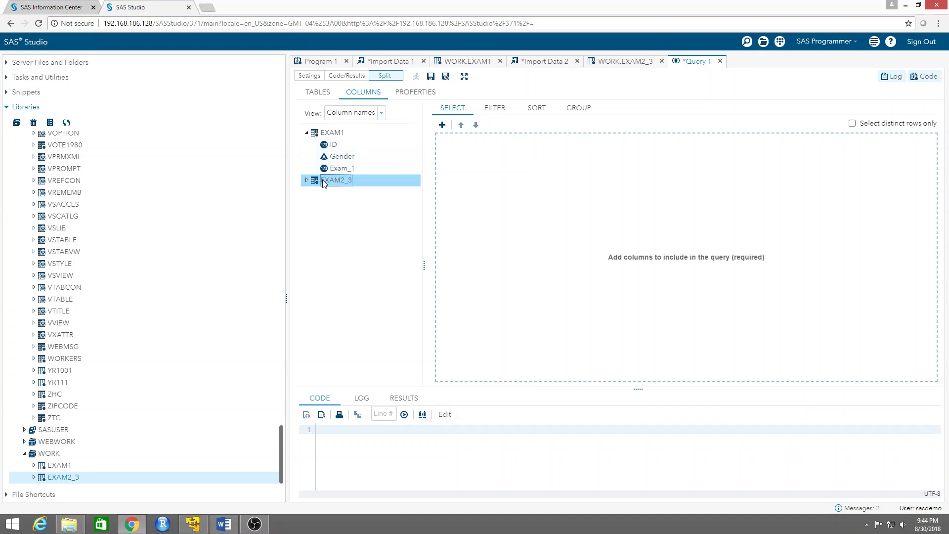
click(333, 147)
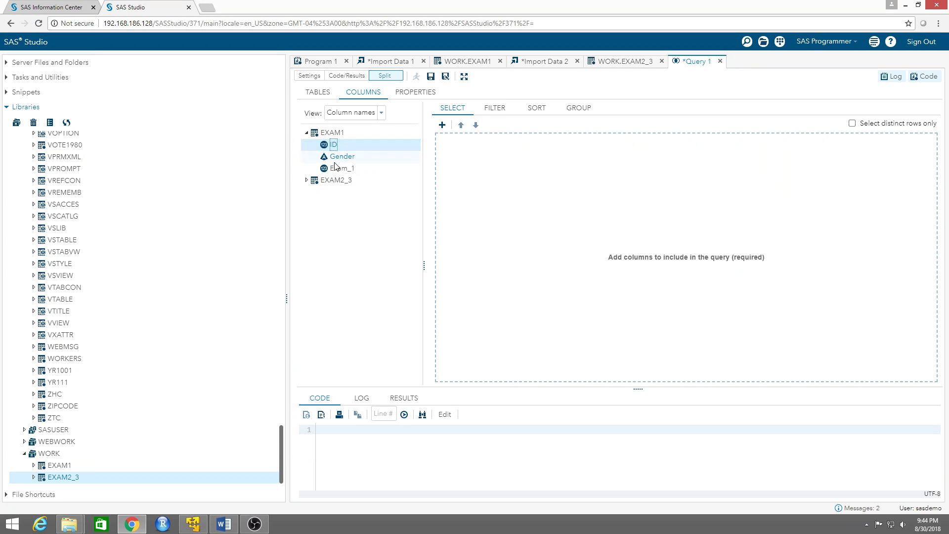
drag(348, 148, 487, 168)
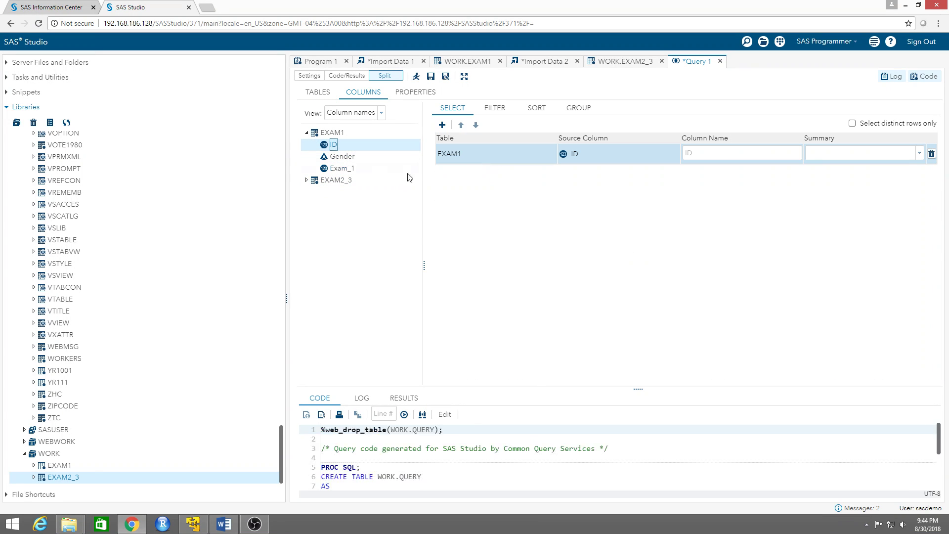
drag(345, 162, 530, 211)
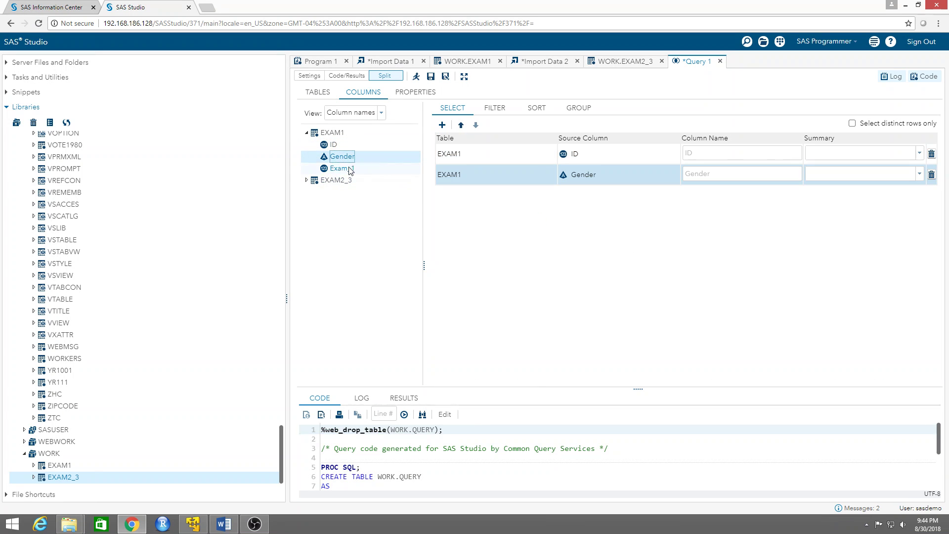
drag(346, 168, 547, 234)
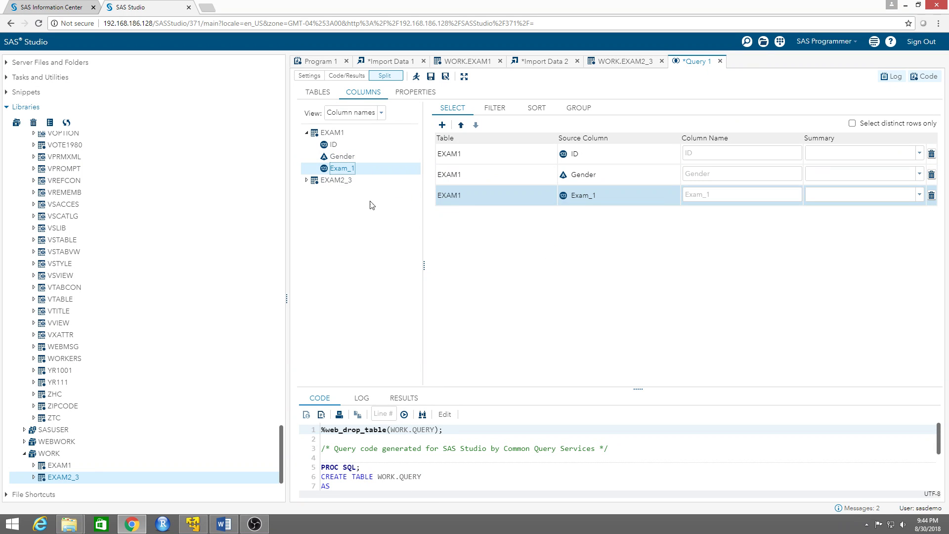
Add EXAM2_3's Exam_2 and Exam_3 columns to the query output.
click(320, 181)
click(307, 180)
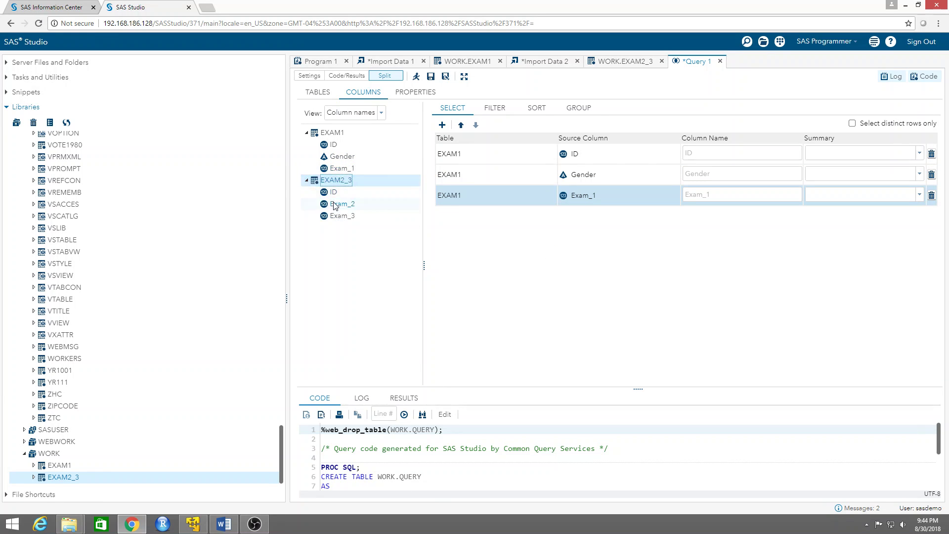
drag(335, 207, 625, 281)
drag(345, 218, 483, 277)
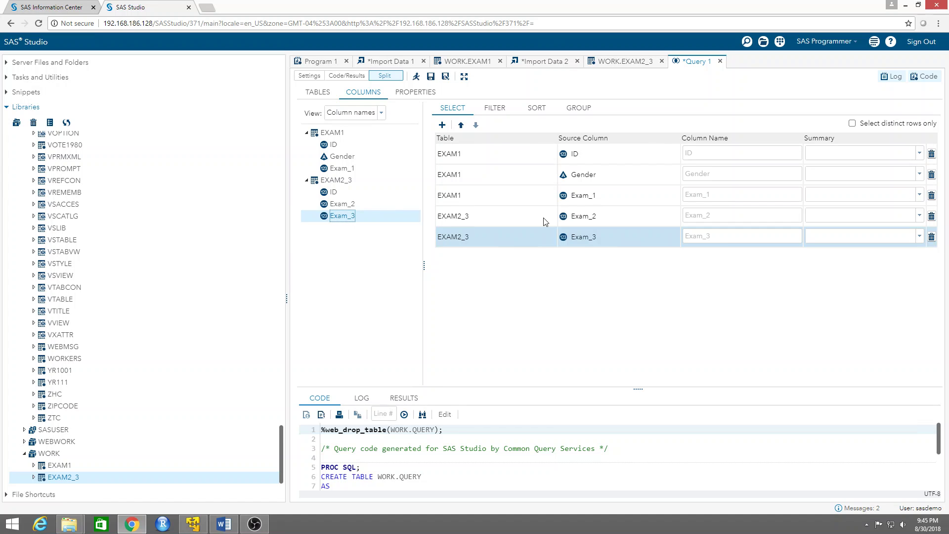
Keep output type Table, rename the output from QUERY to JointExams, and run the query.
click(426, 99)
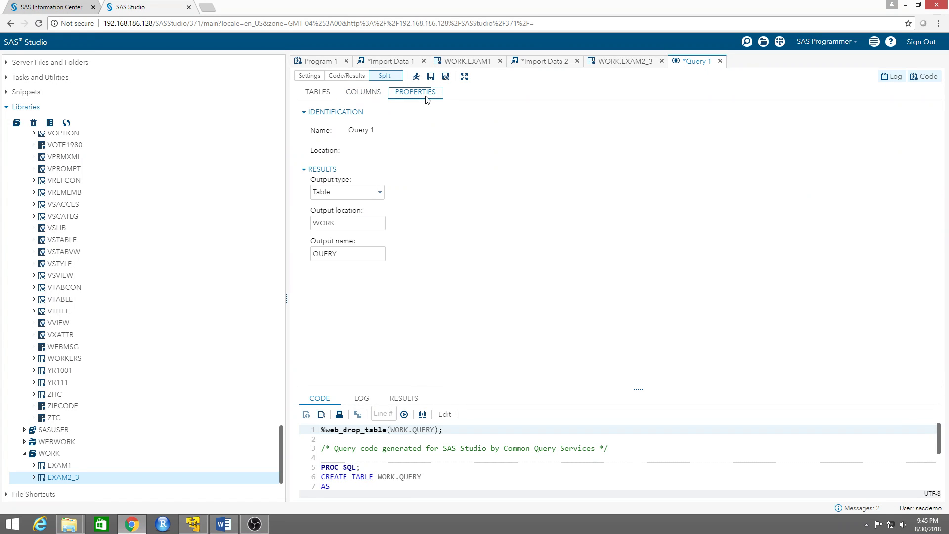
click(379, 192)
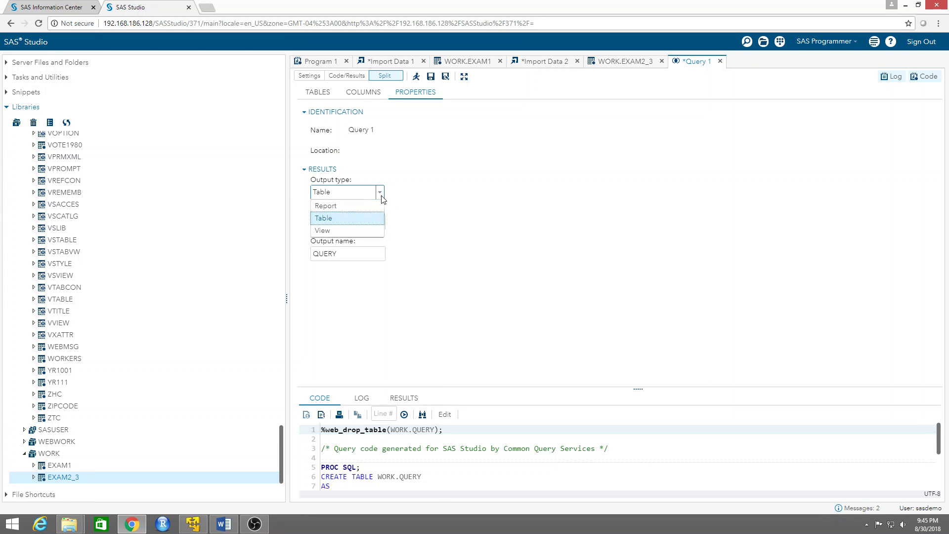
click(381, 196)
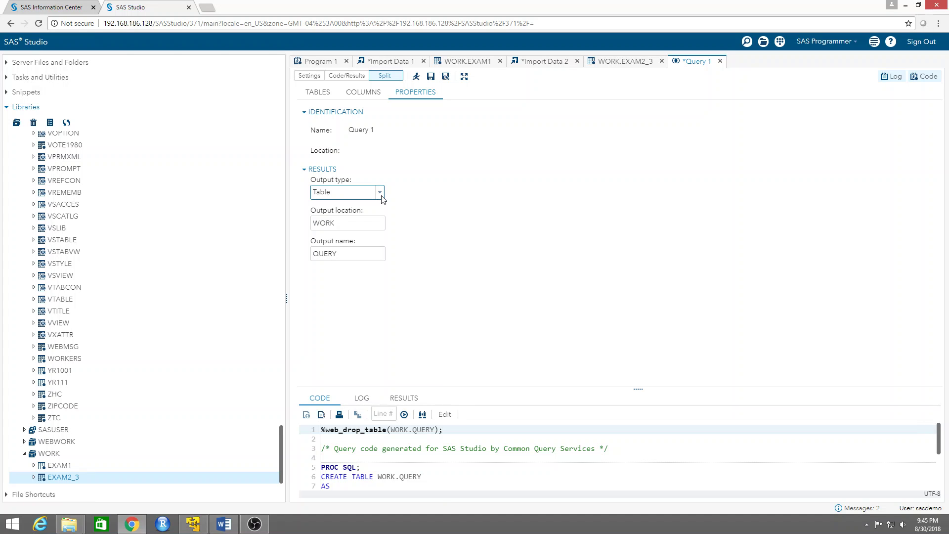
click(381, 195)
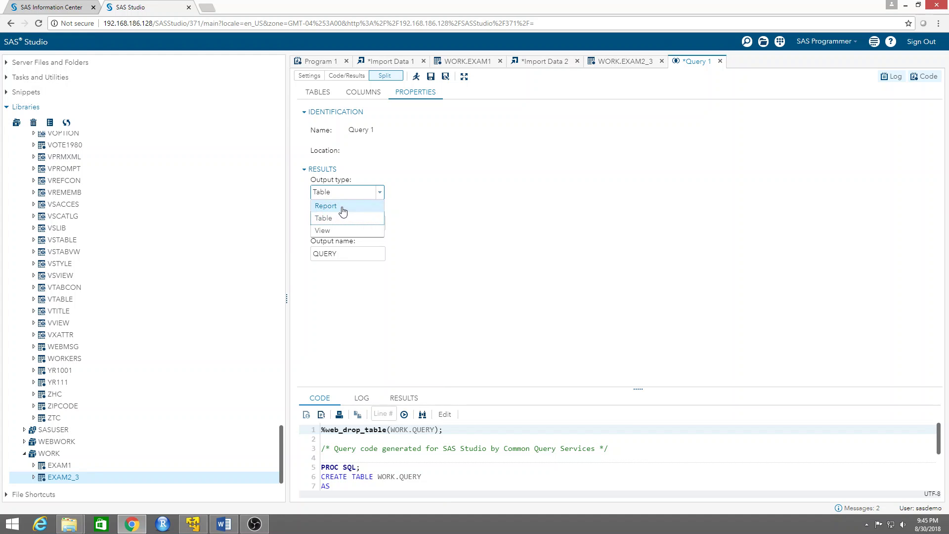
click(333, 218)
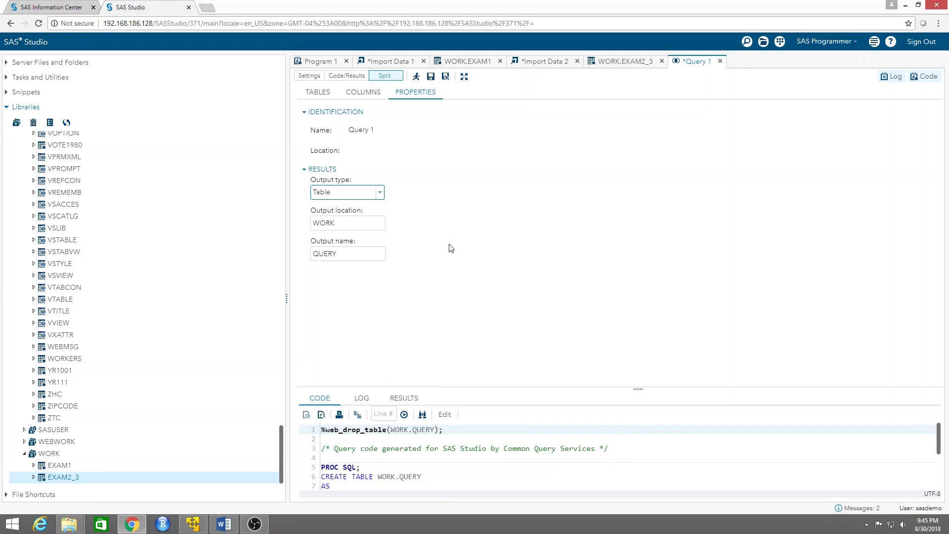
drag(339, 253, 308, 256)
text(JointExams)
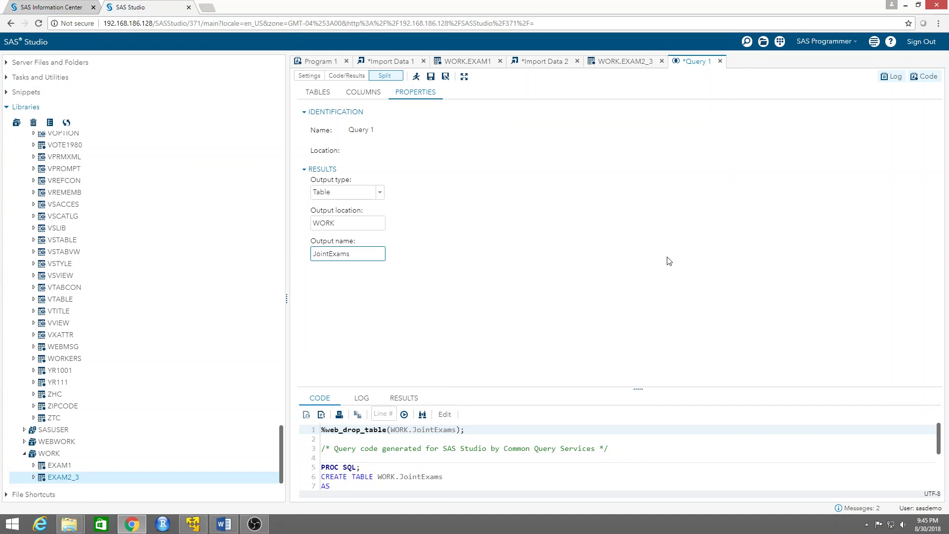
click(416, 78)
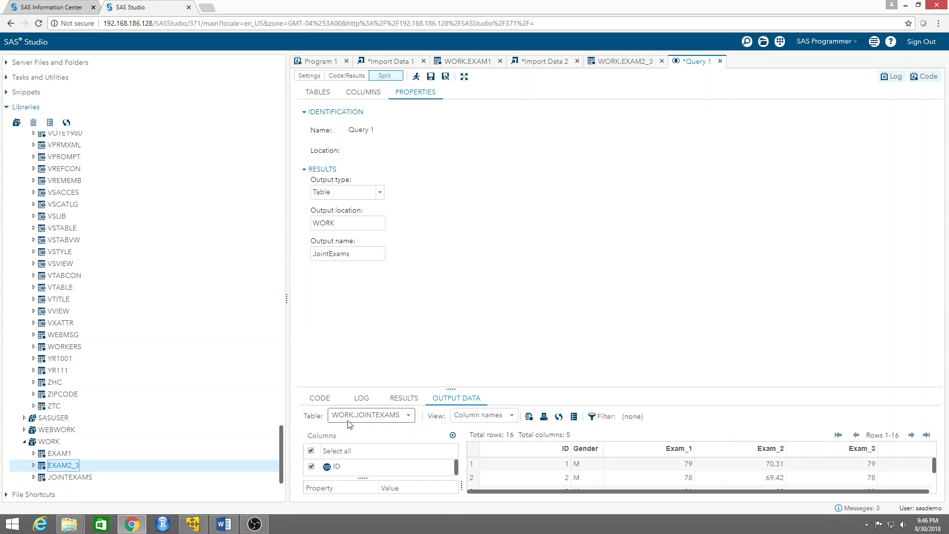
Open WORK.JOINTEXAMS from the WORK library to check its 16 joined rows.
double_click(56, 477)
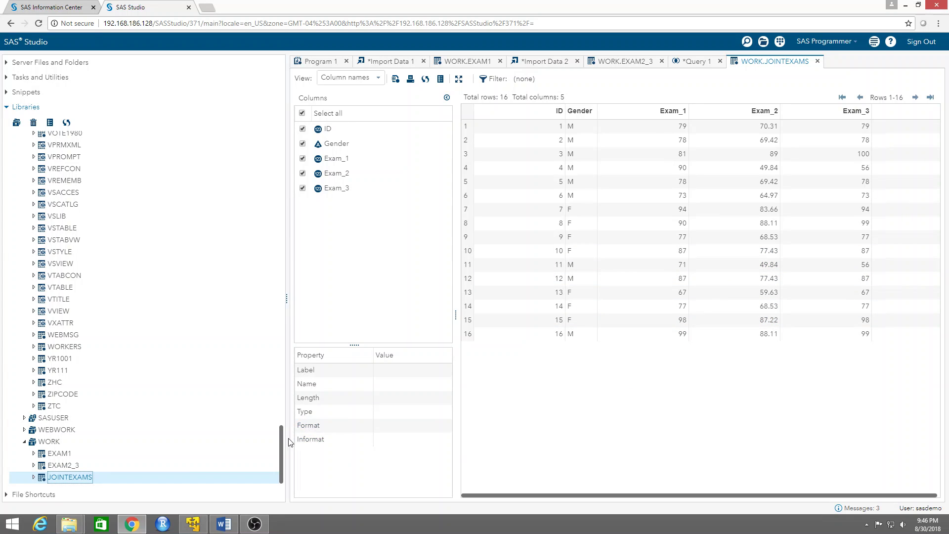
drag(282, 440, 311, 96)
Run a List Data task on WORK.JOINTEXAMS and download the results as a PDF.
click(9, 78)
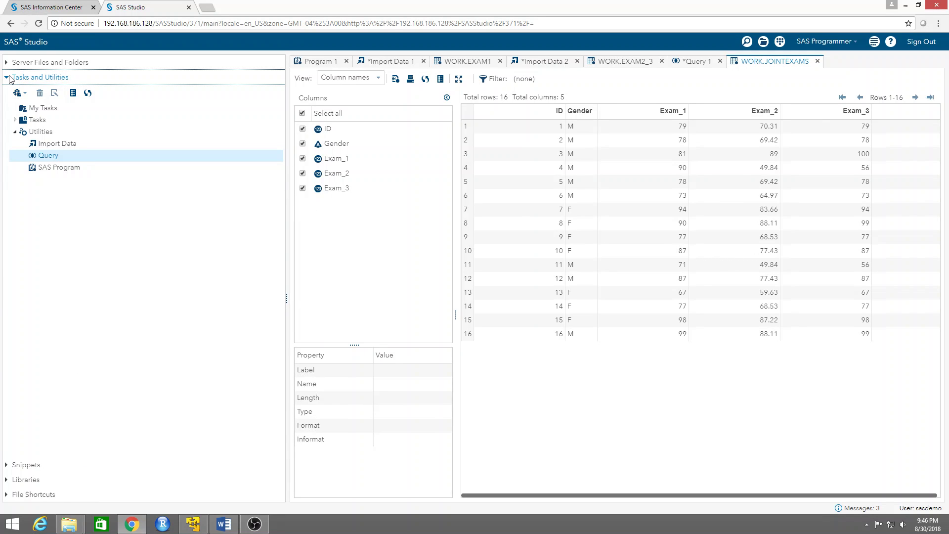
click(15, 119)
double_click(62, 179)
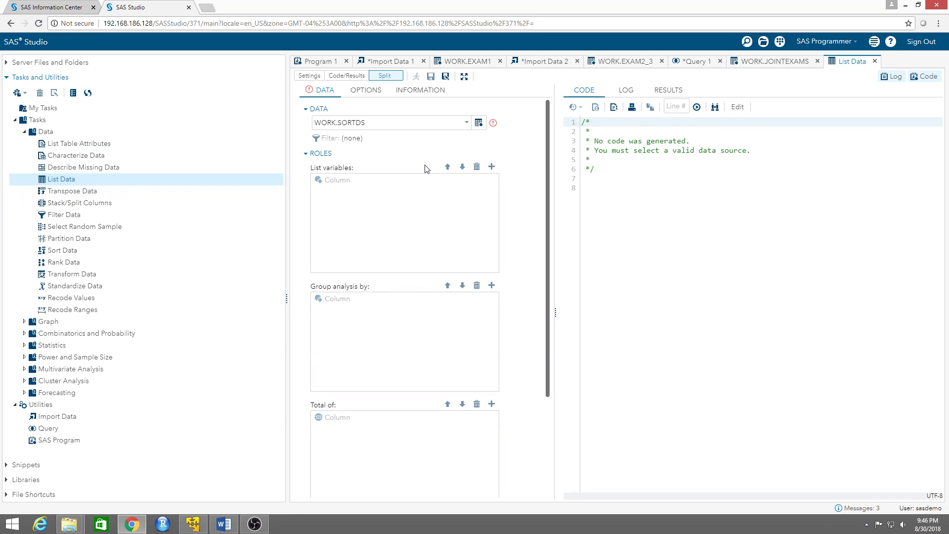
click(478, 123)
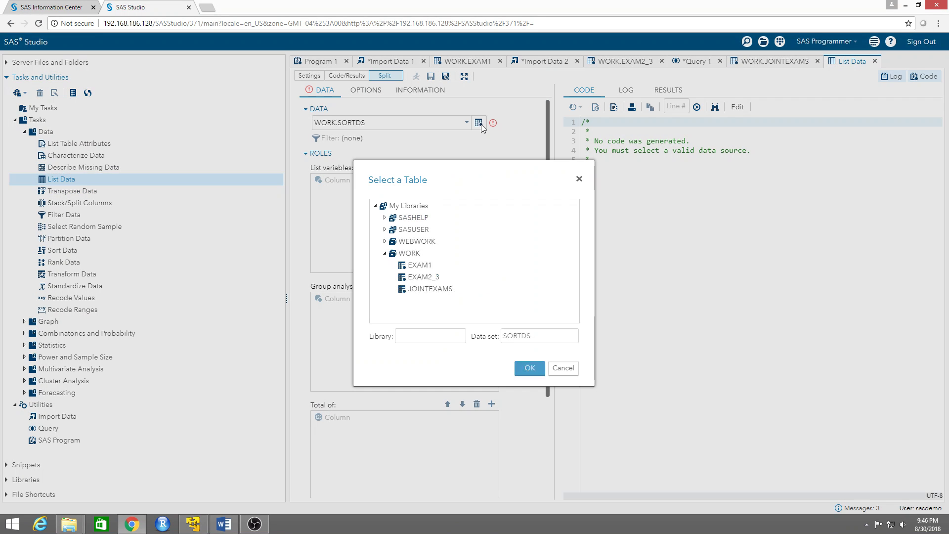
double_click(425, 289)
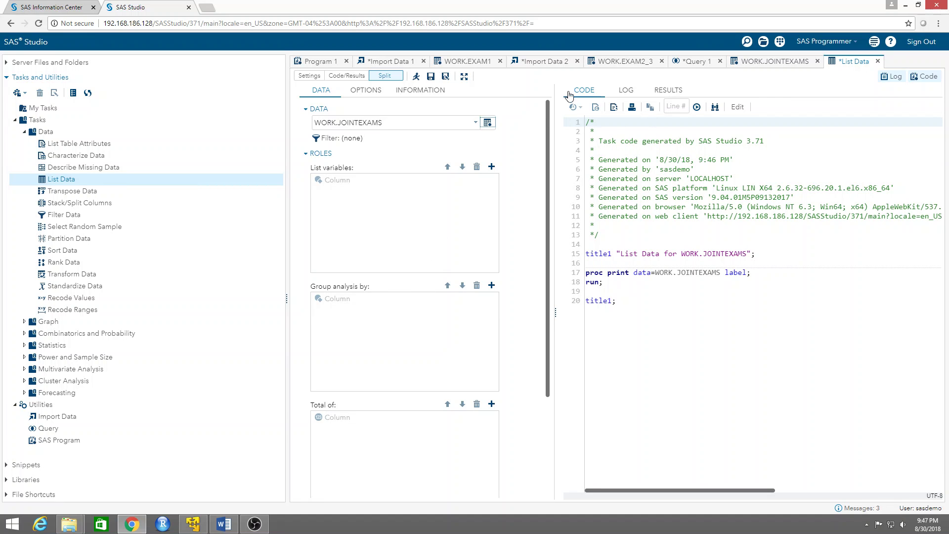
click(416, 77)
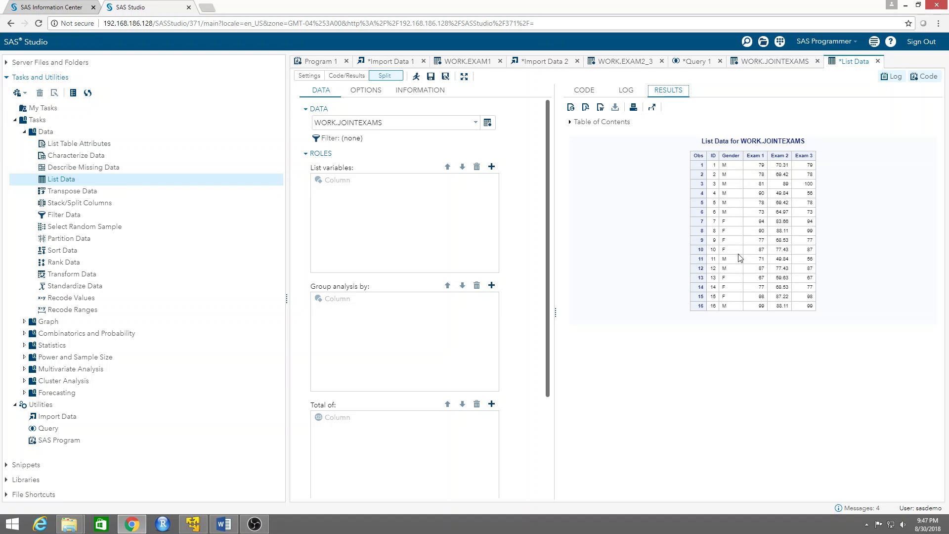
click(586, 107)
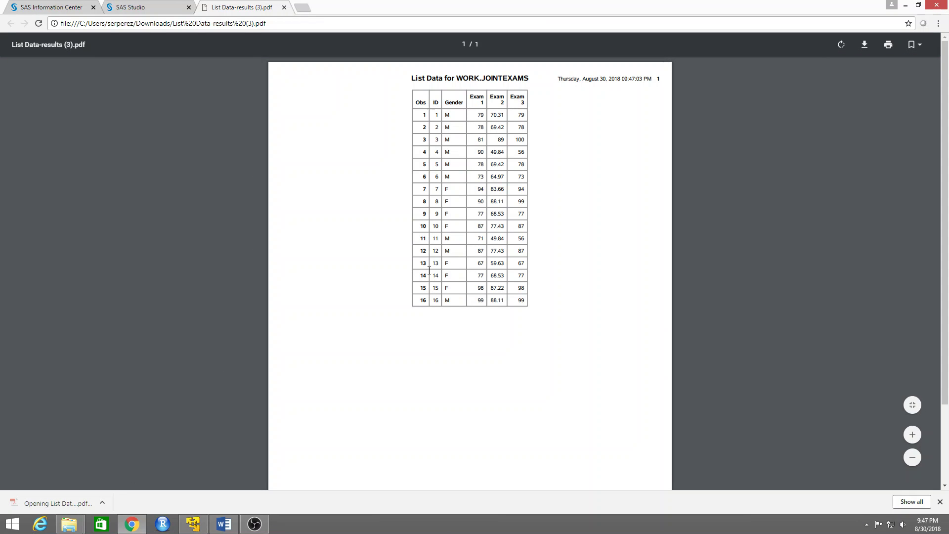
click(143, 9)
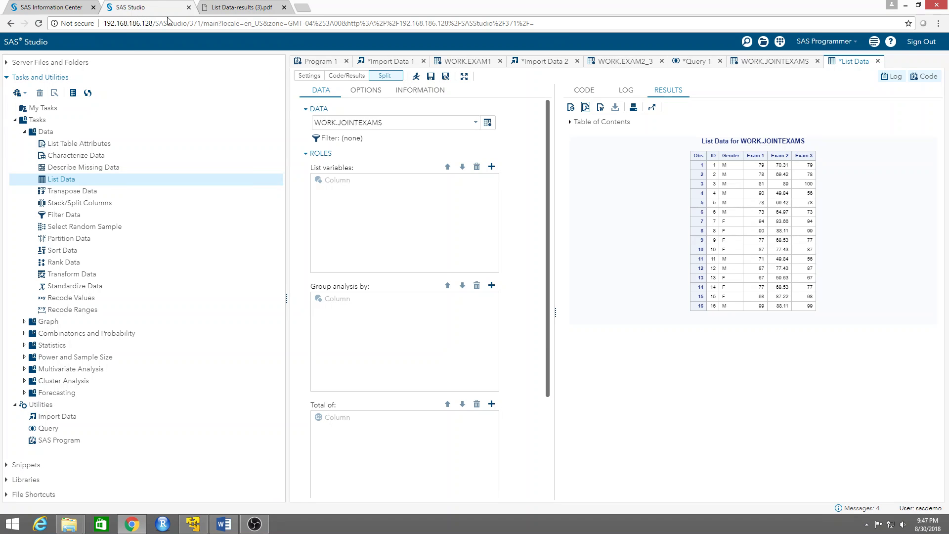